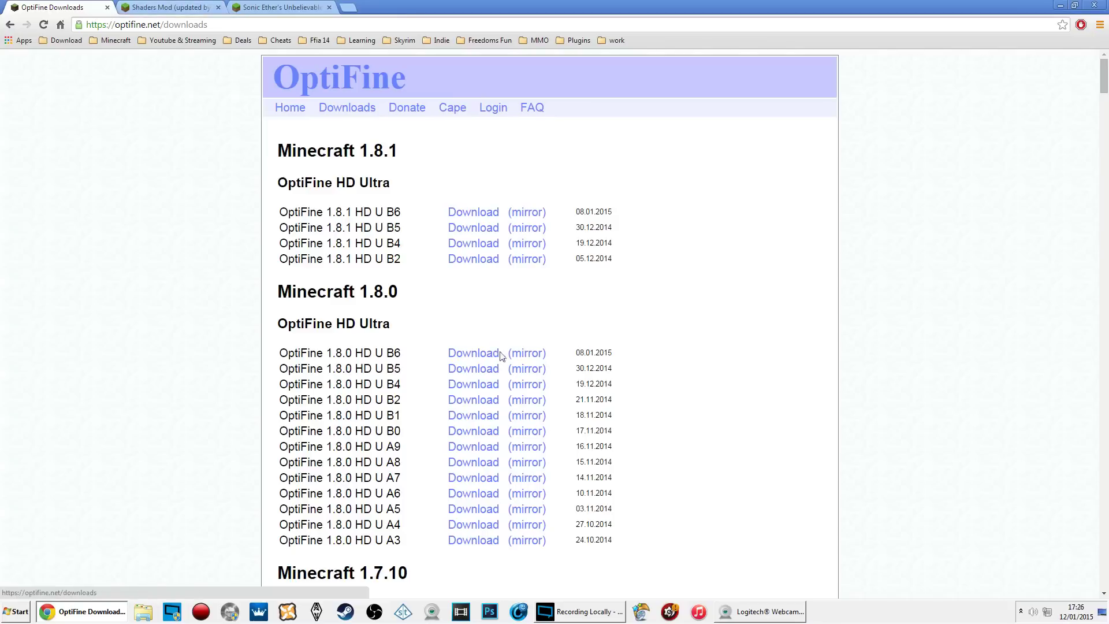
Download and keep the OptiFine 1.8.0 HD U B6 jar, then go to the Shaders Mod thread
left_click(525, 359)
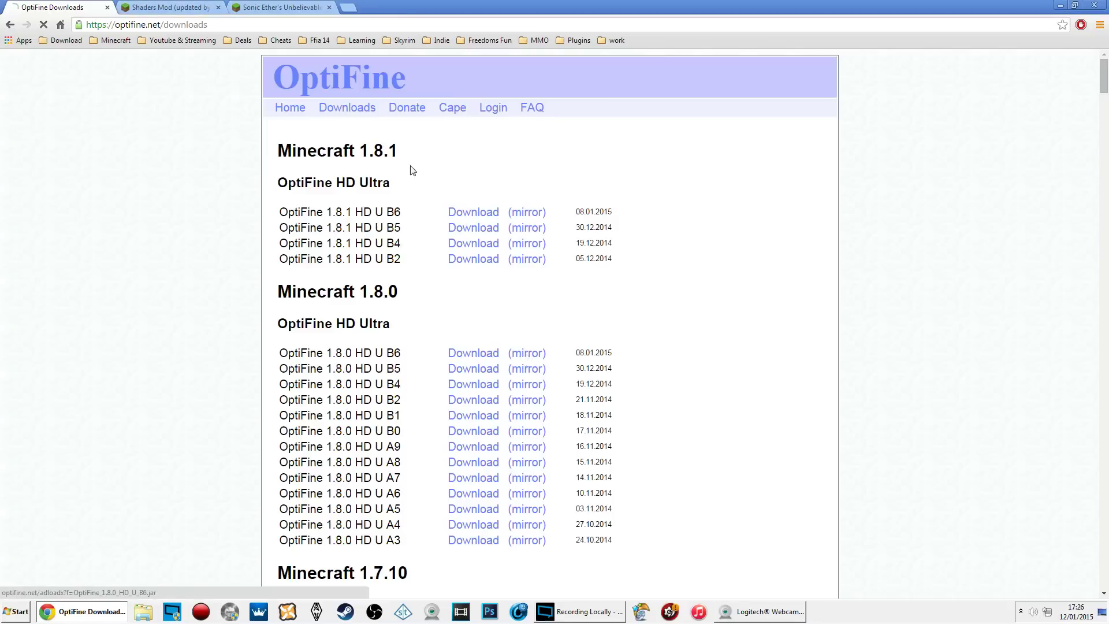
left_click(475, 168)
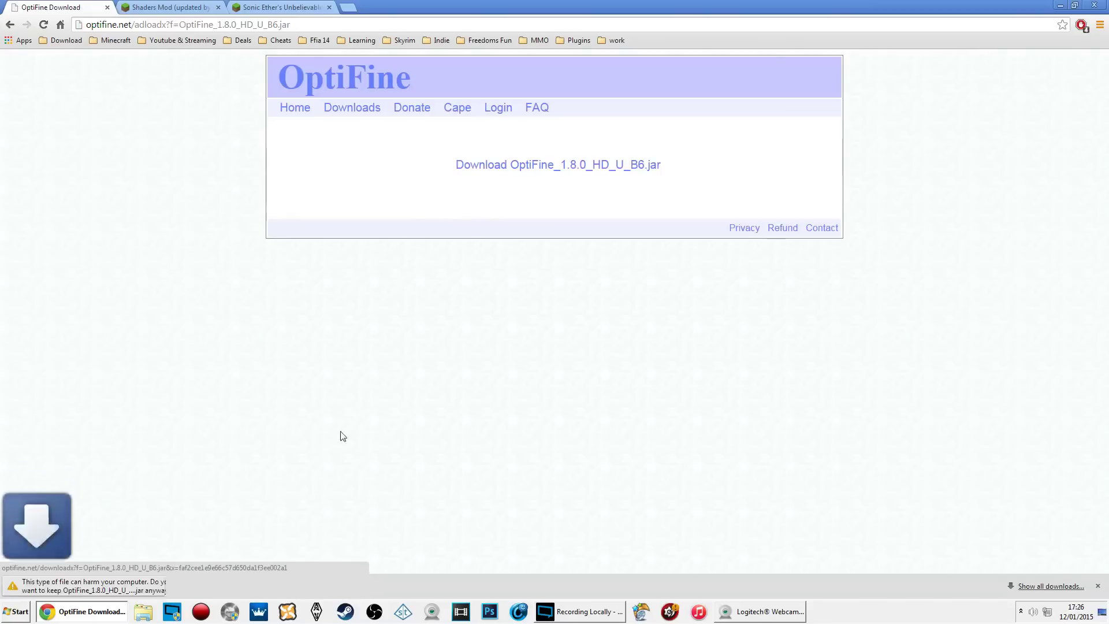
left_click(211, 586)
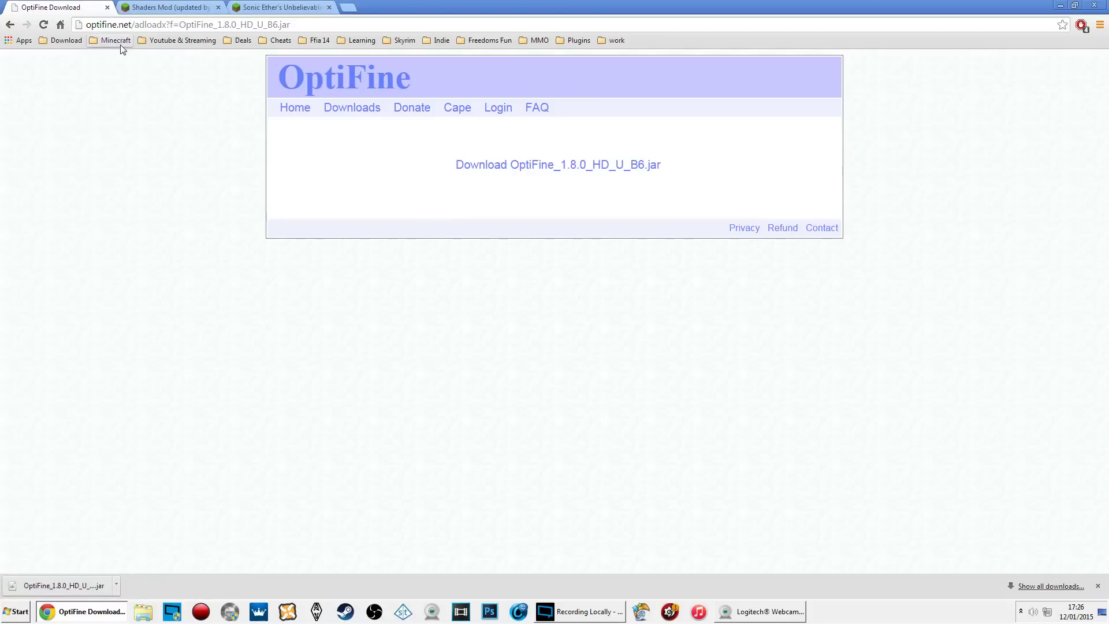
left_click(152, 5)
Follow 'download page 1' under Minecraft 1.8 to the ShadersMod-v2.4.7mc1.8.jar Dropbox page
scroll(473, 271, "down", 3)
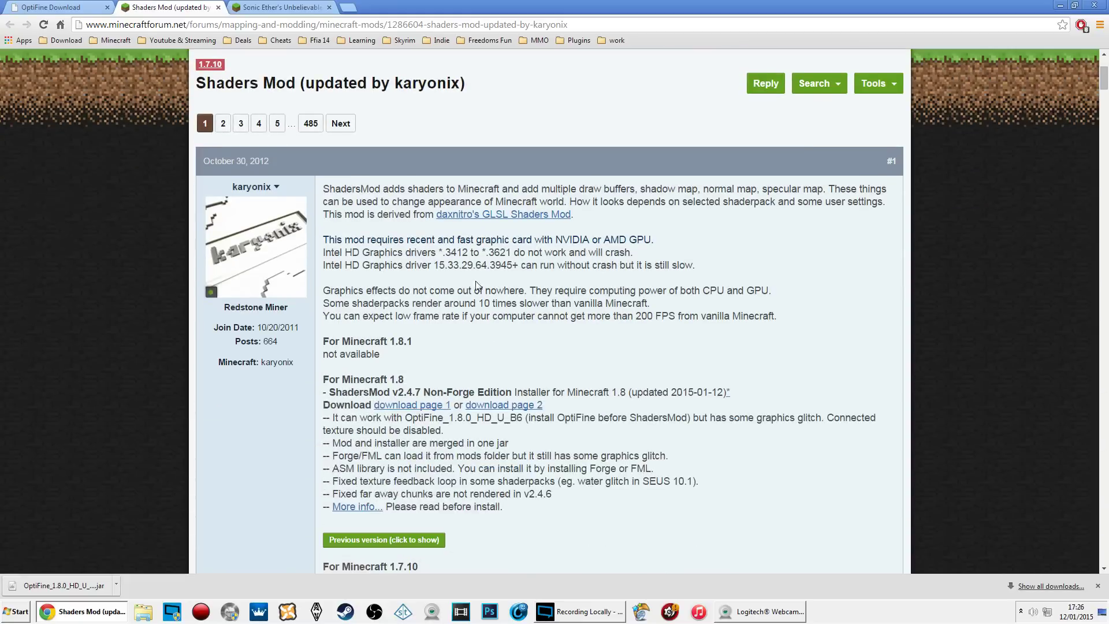
triple_click(511, 352)
triple_click(511, 353)
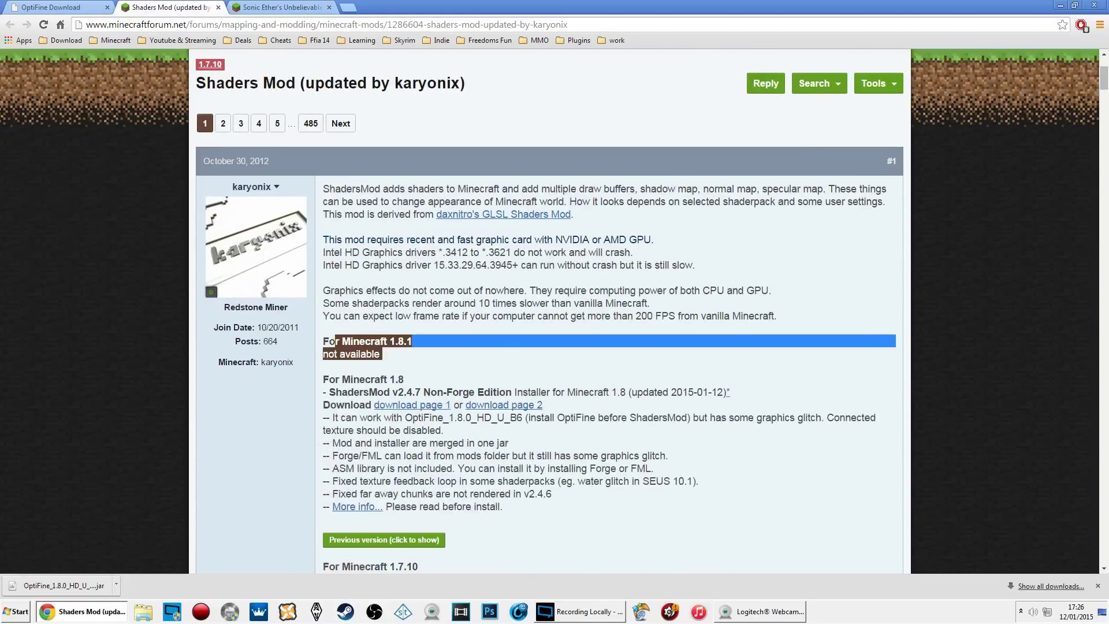
left_click(512, 352)
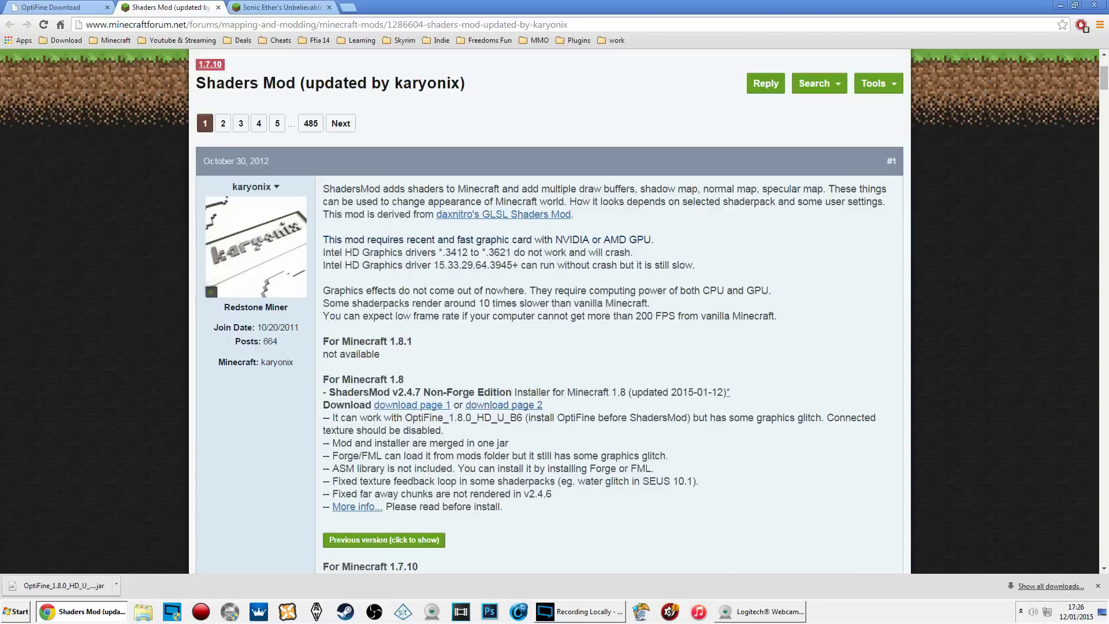
left_click(407, 409)
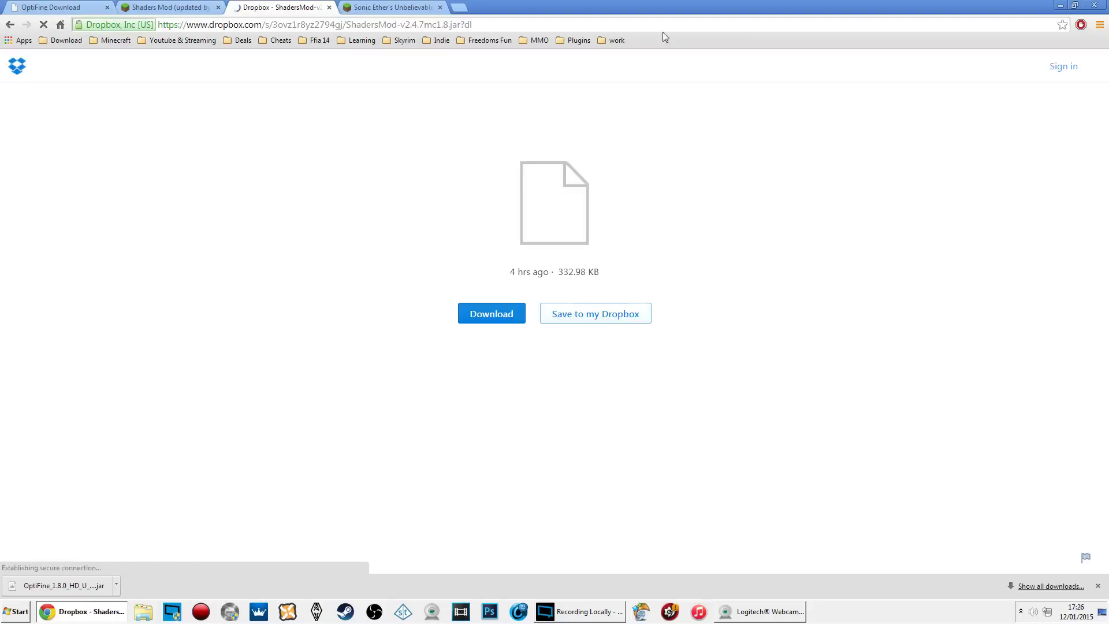
Download ShadersMod-v2.4.7mc1.8.jar from Dropbox and keep it despite the warning
left_click(514, 335)
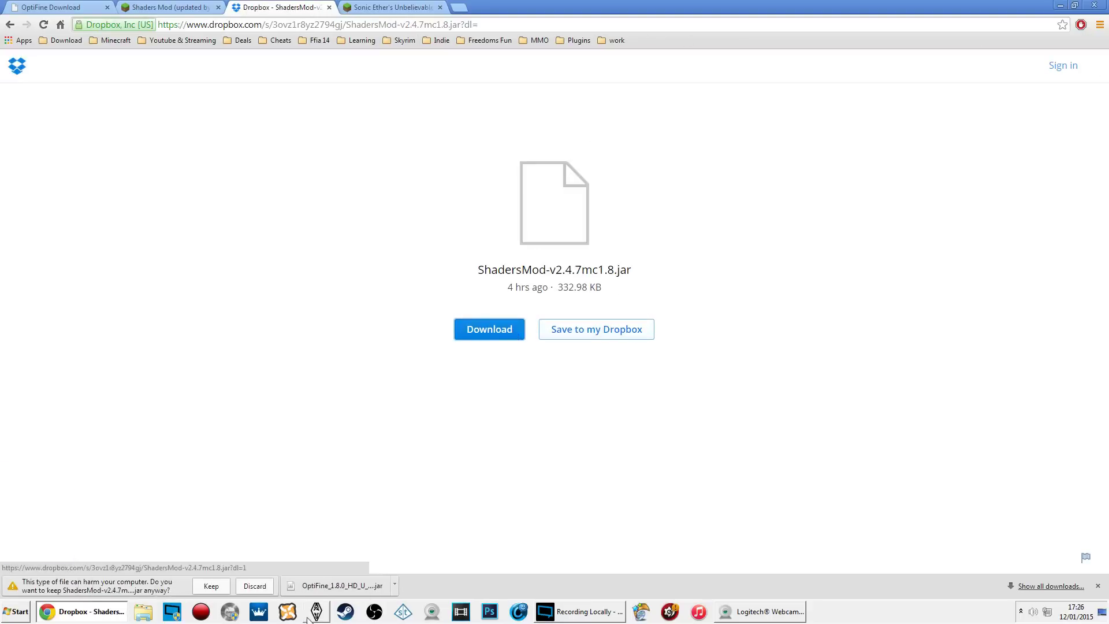
left_click(209, 587)
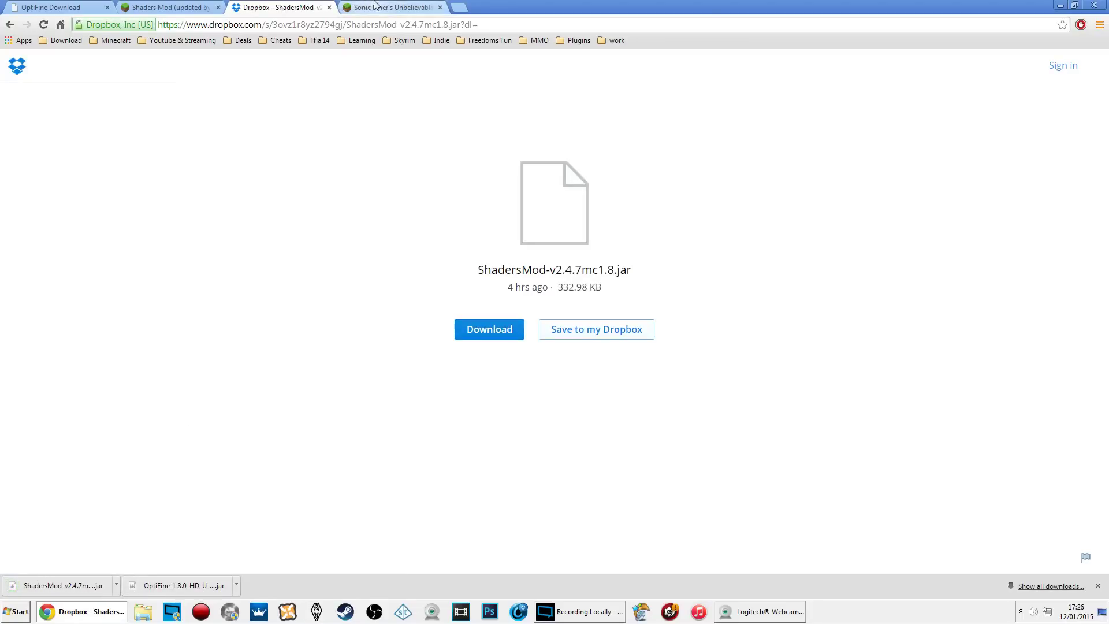
In the Sonic Ether's Unbelievable Shaders thread, follow the 'SEUS v10.1 Standard' download link
left_click(1097, 586)
left_click(356, 7)
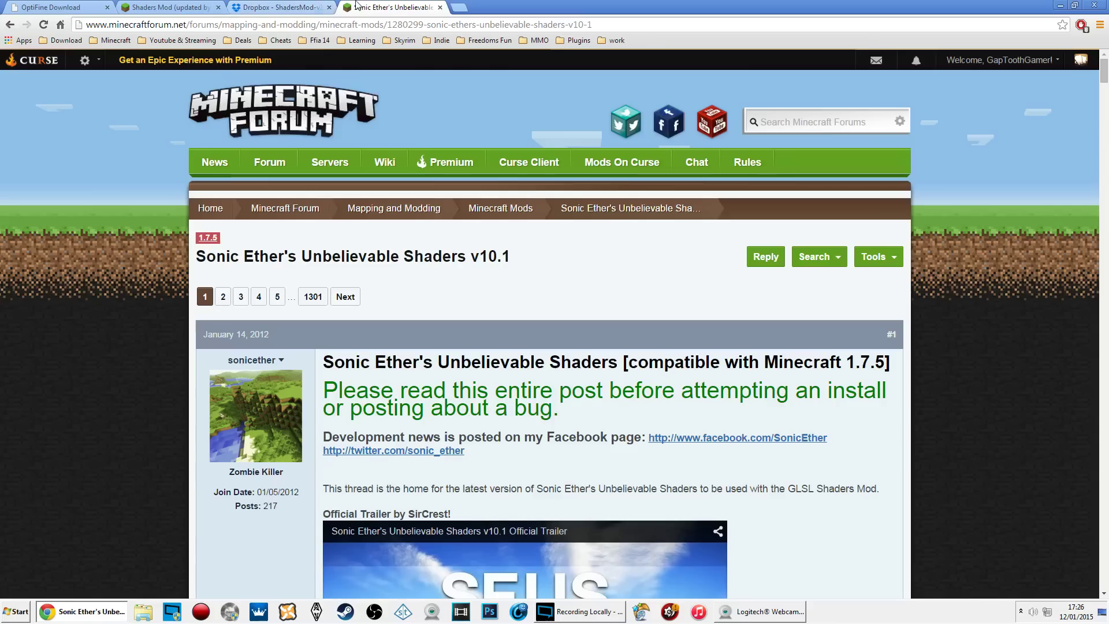
scroll(905, 295, "down", 20)
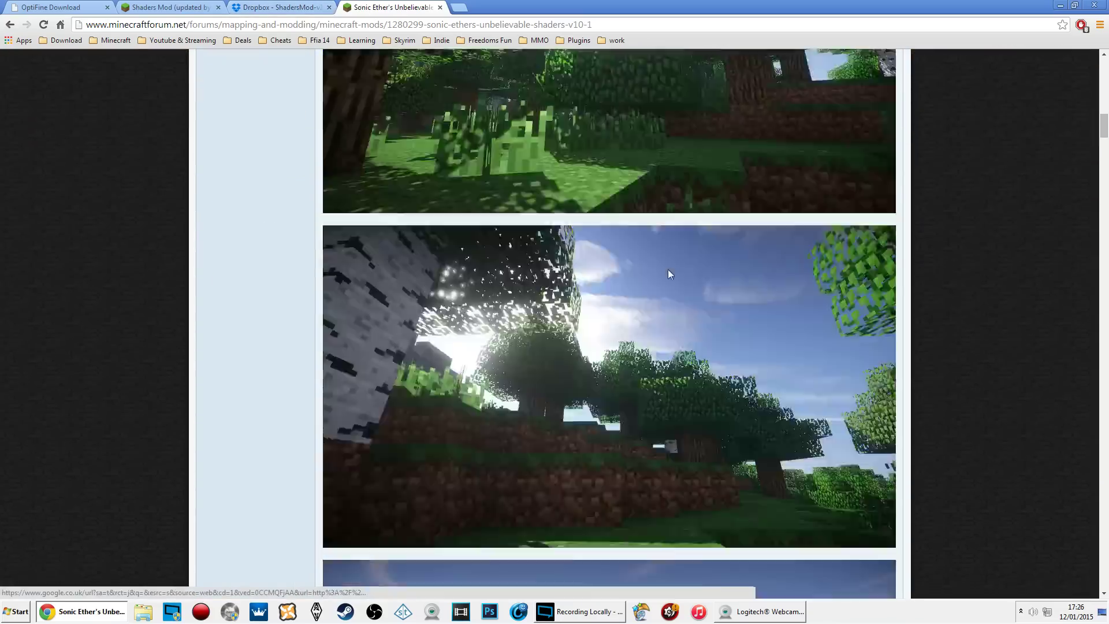
scroll(664, 270, "up", 20)
scroll(593, 334, "down", 20)
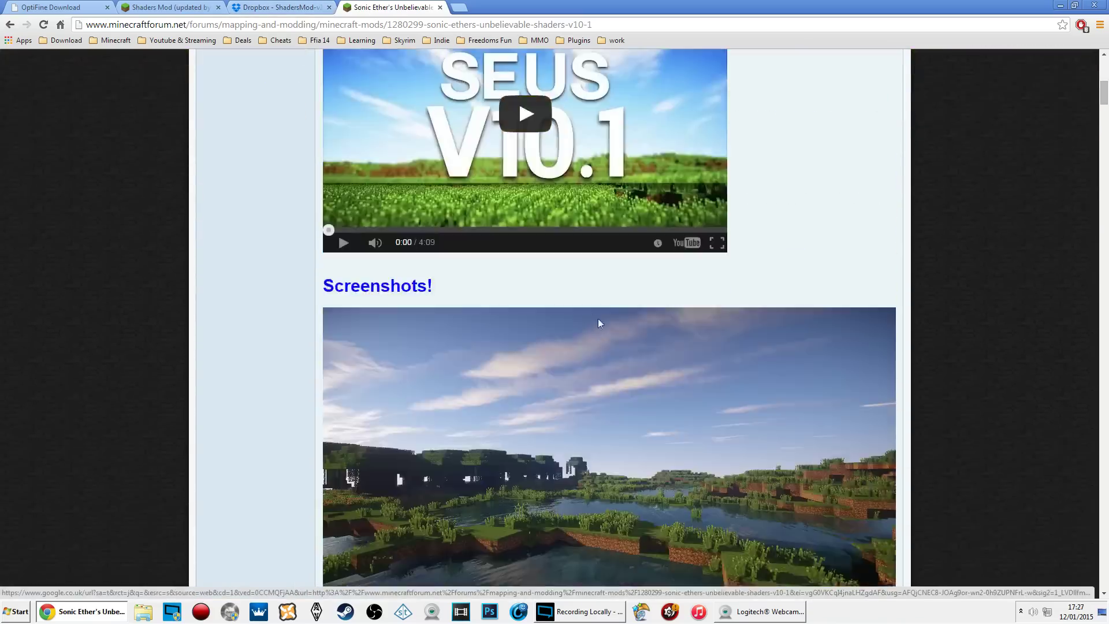
scroll(612, 281, "down", 20)
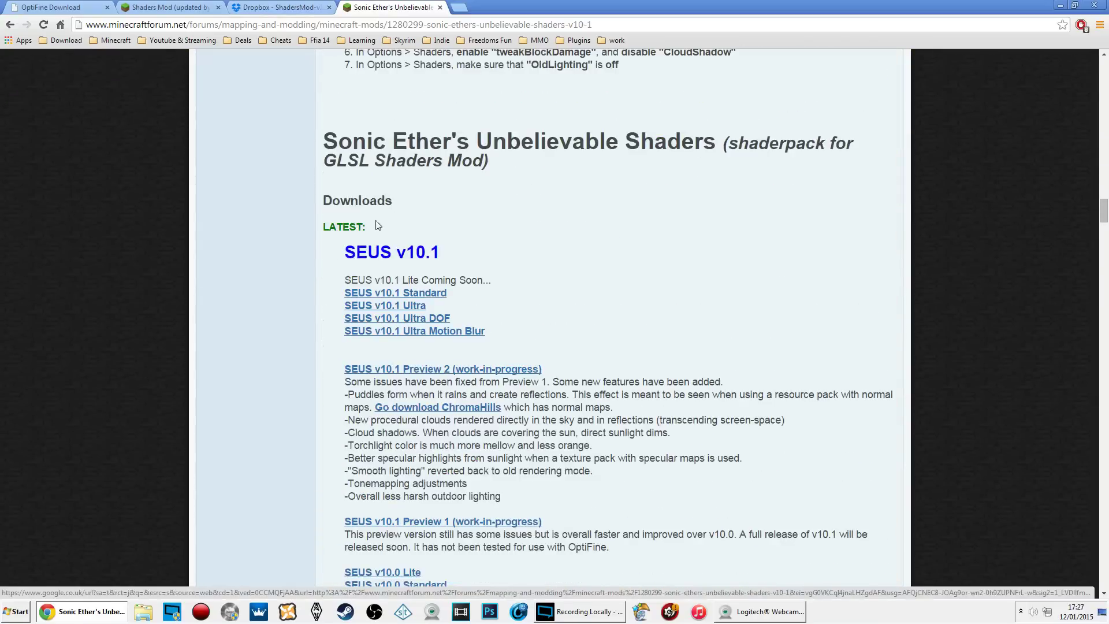
left_click(426, 297)
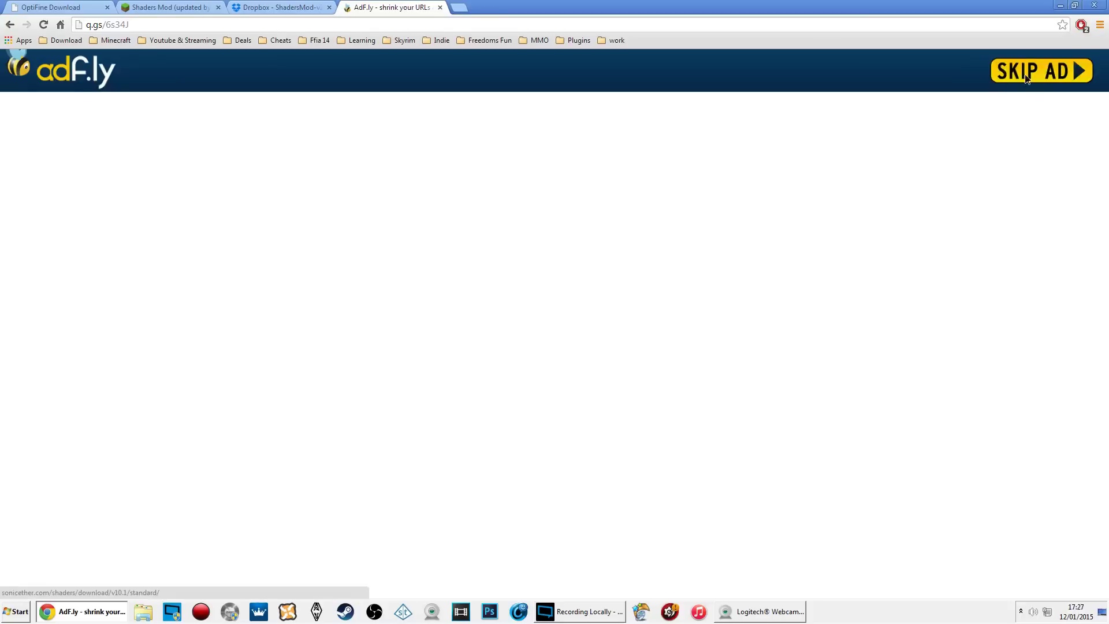
Skip the ad, accept the EULA, download SEUS-v10.1-Standard.zip, and close Chrome
left_click(1037, 69)
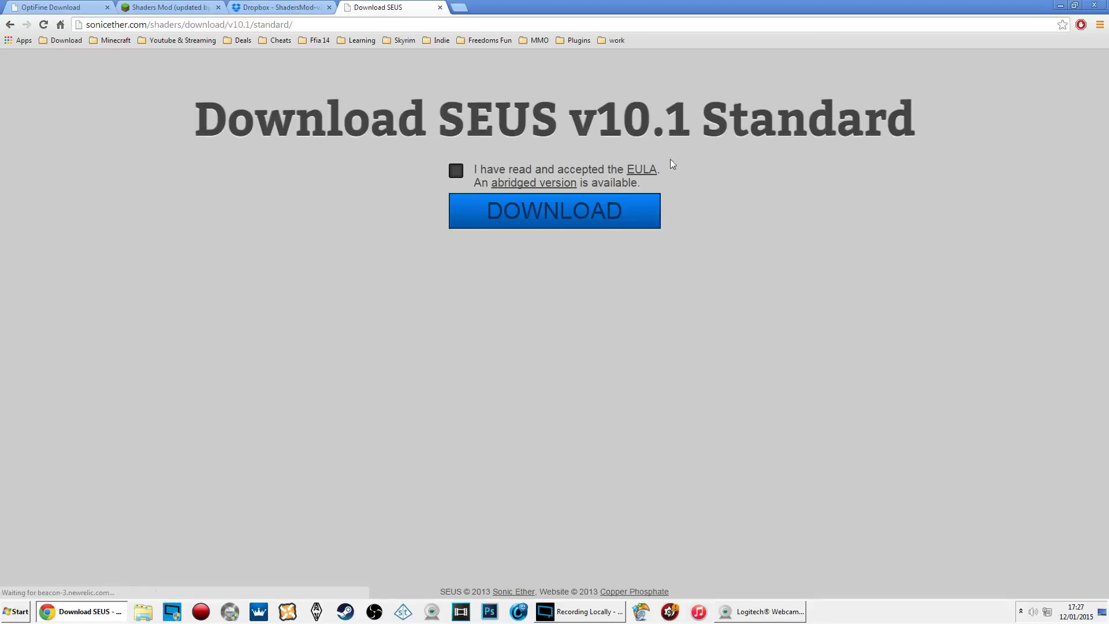
left_click(455, 169)
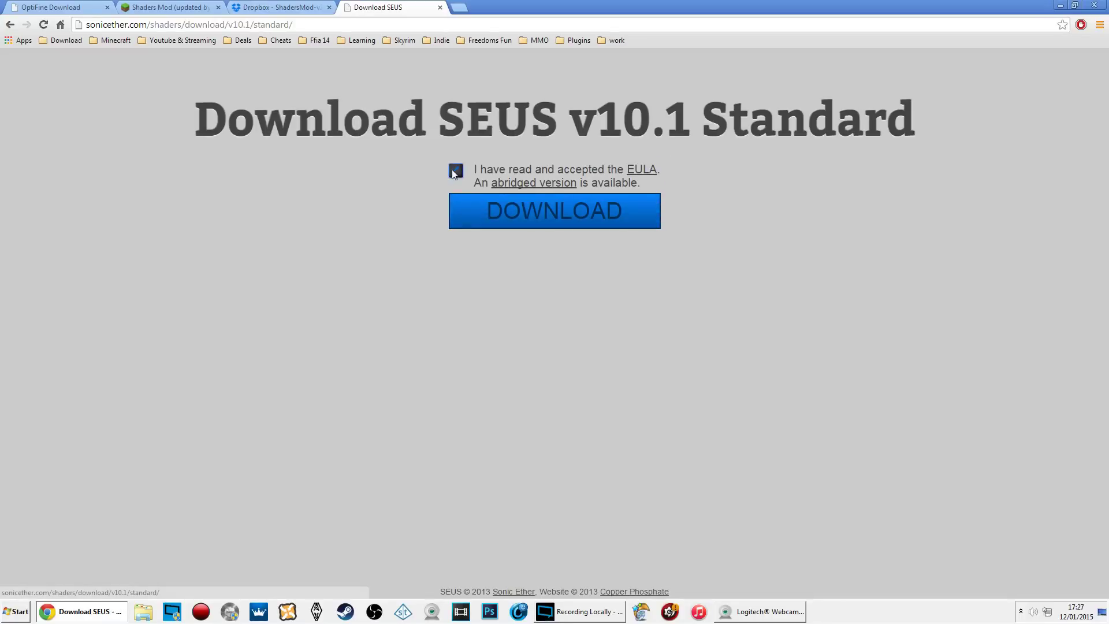
left_click(494, 214)
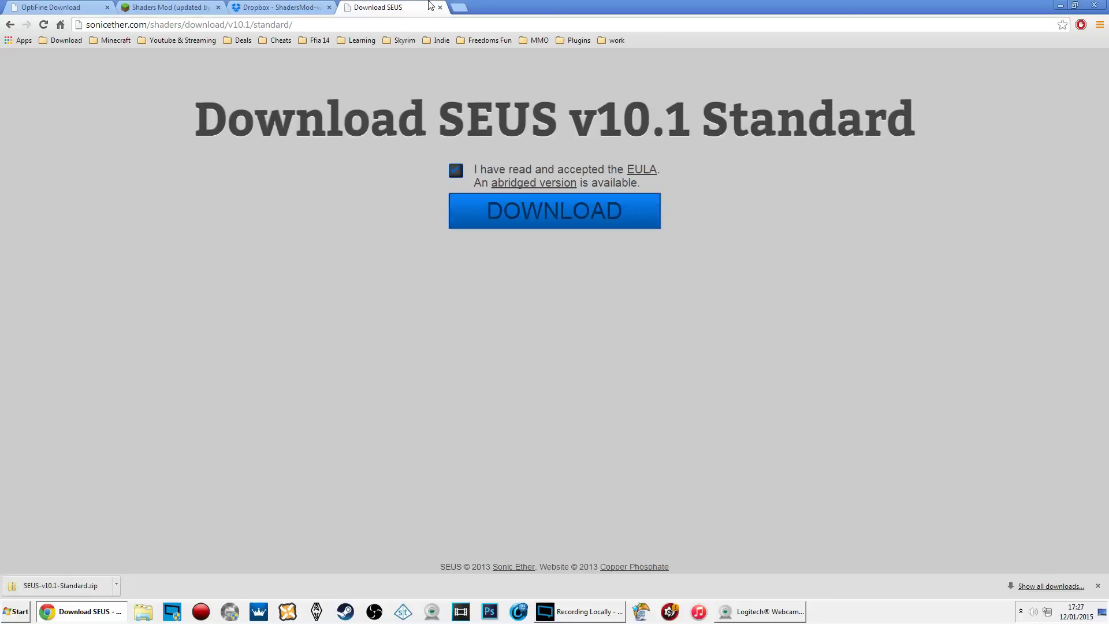
left_click(1093, 5)
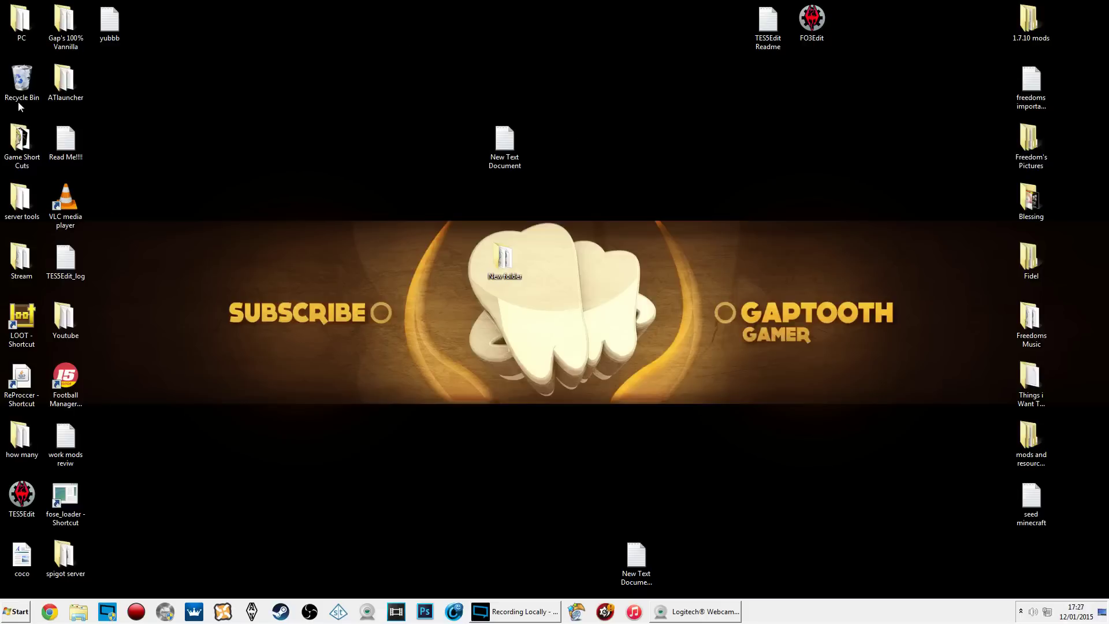
Run the OptiFine 1.8.0 HD U B6 installer from Downloads and confirm it succeeded
double_click(10, 149)
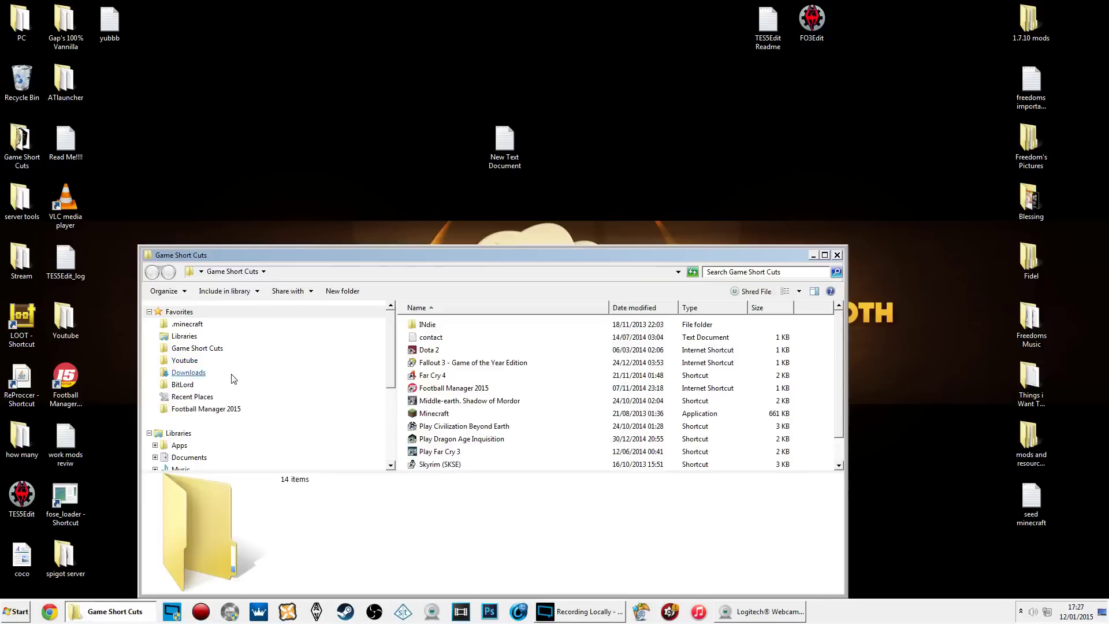
left_click(188, 372)
left_click_drag(528, 263, 518, 213)
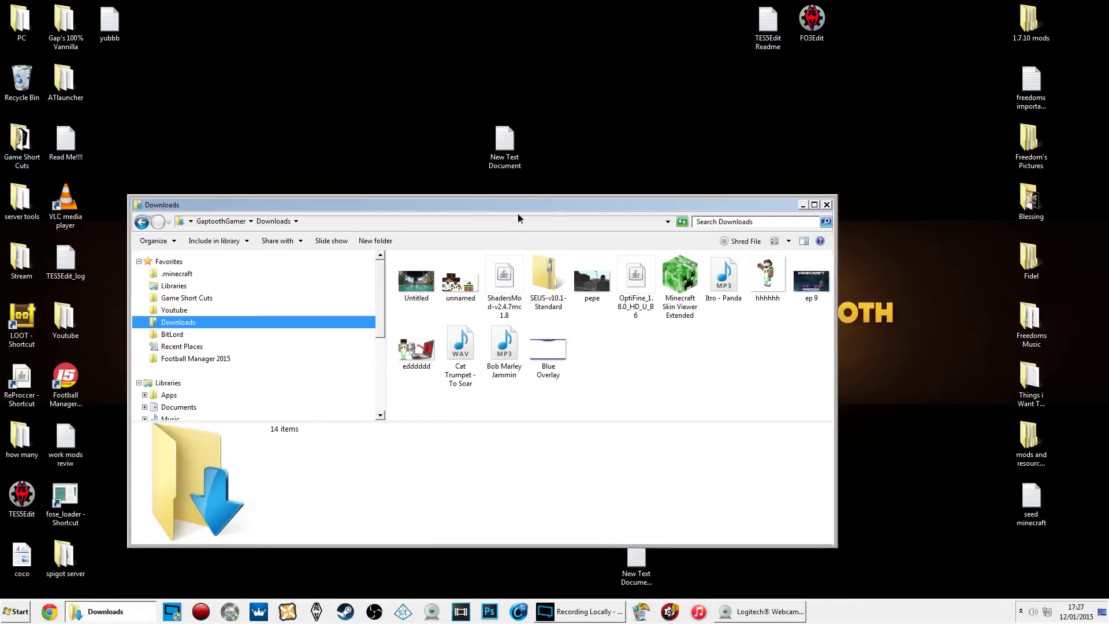
double_click(645, 296)
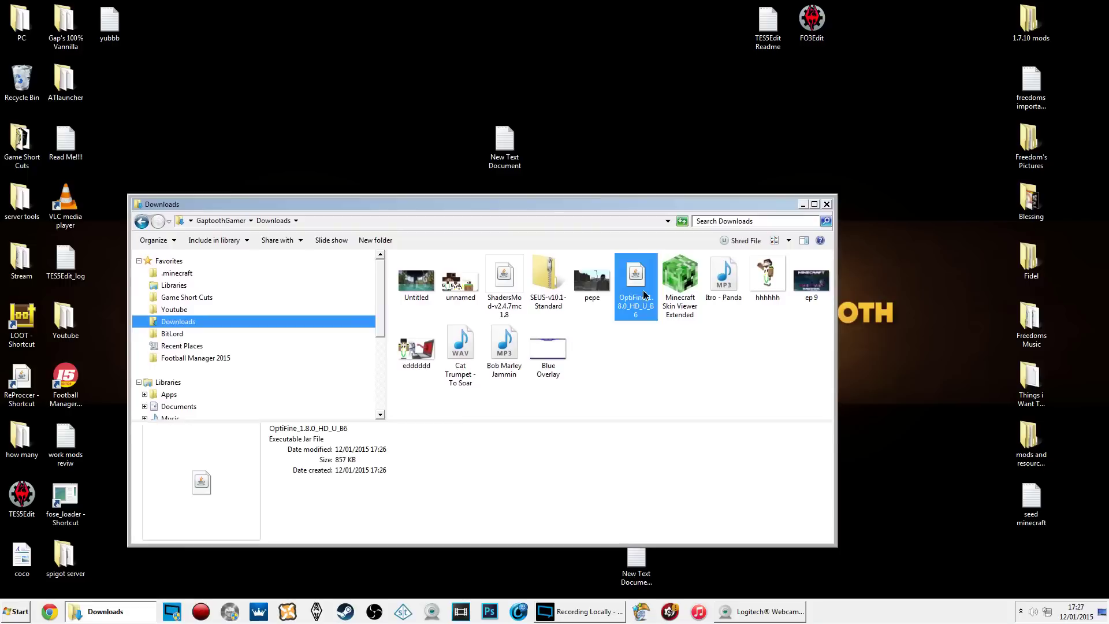
left_click(510, 346)
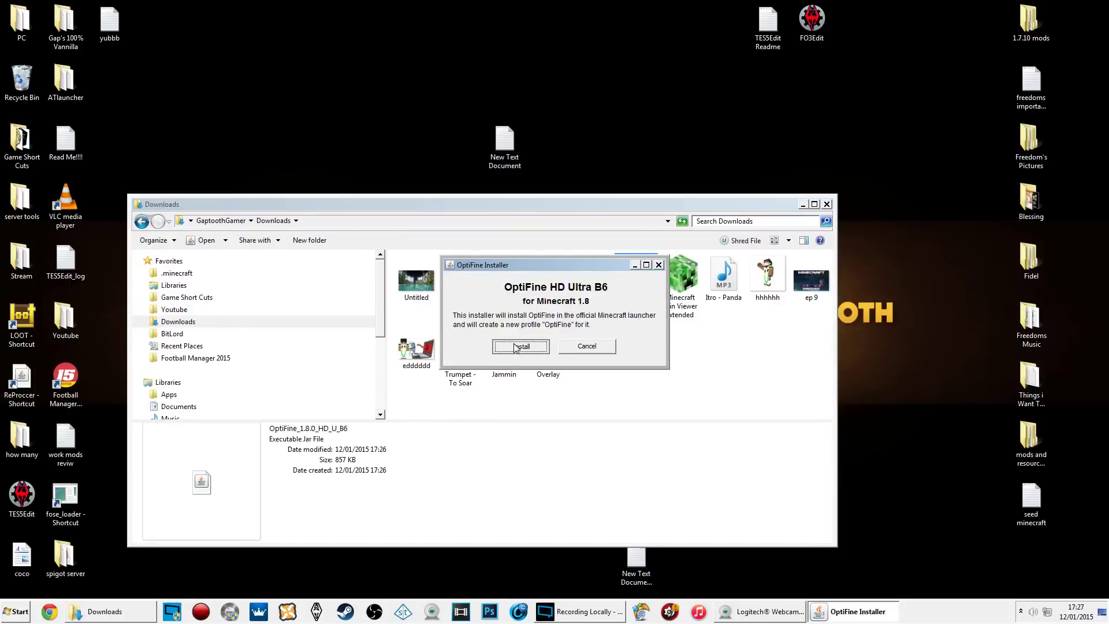
left_click(556, 315)
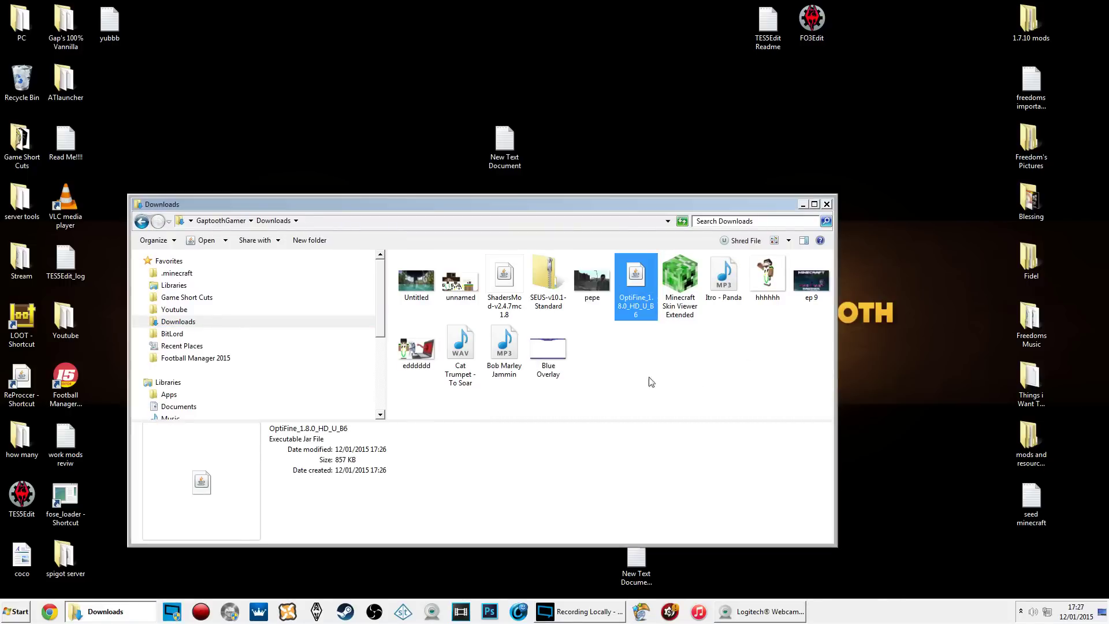
Run the ShadersMod-v2.4.7mc1.8 installer and close its result message
left_click(503, 293)
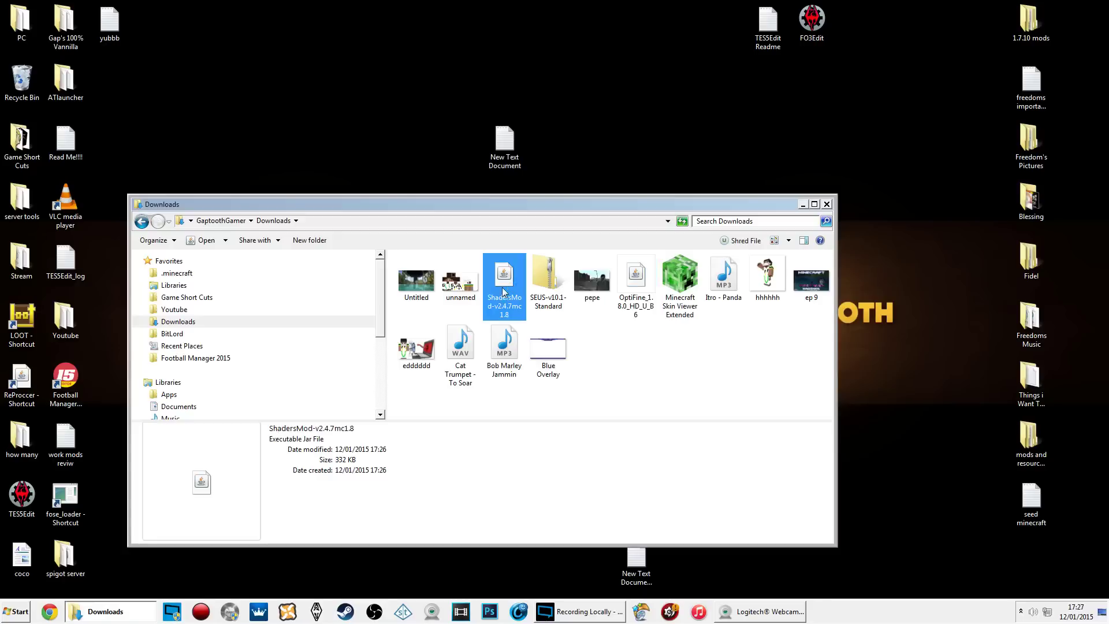
left_click(535, 317)
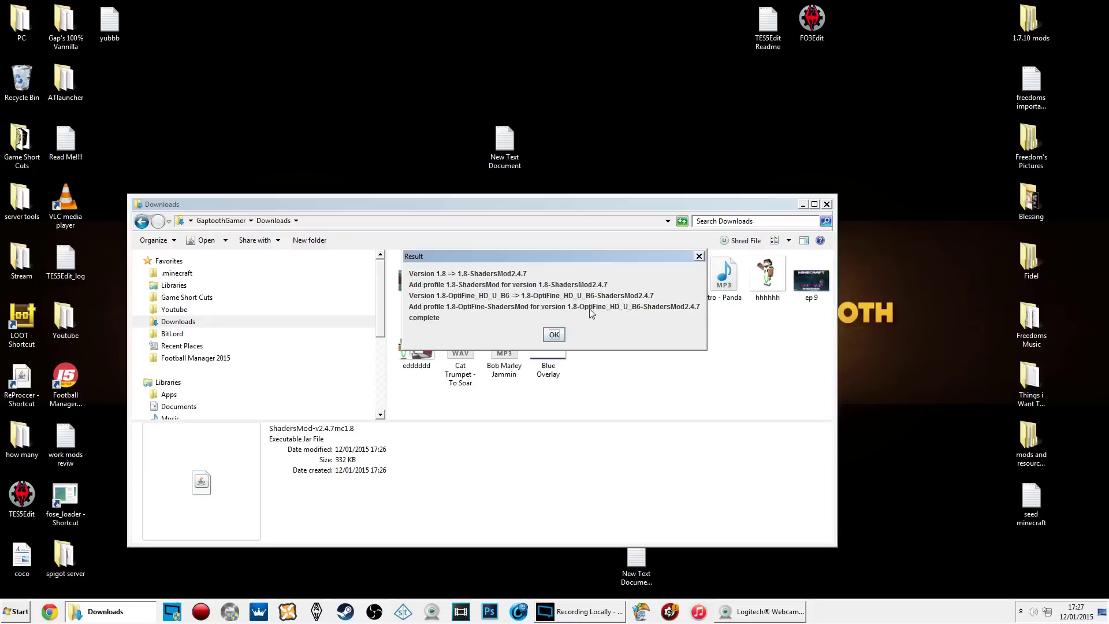
left_click(553, 334)
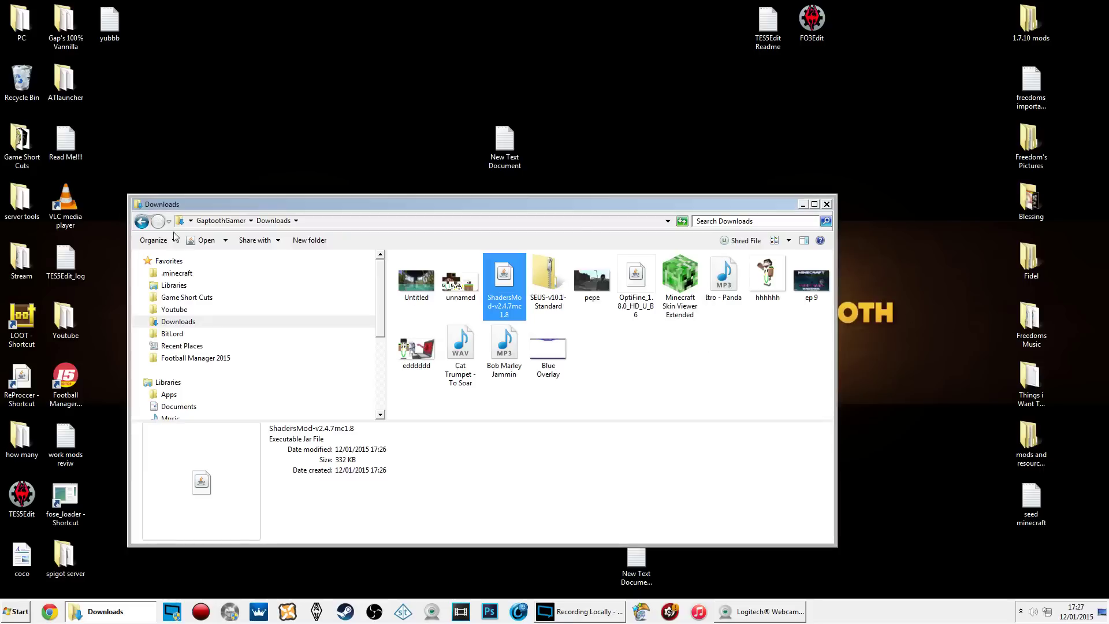
Open the Roaming application data folder through a %appdata% search
double_click(30, 26)
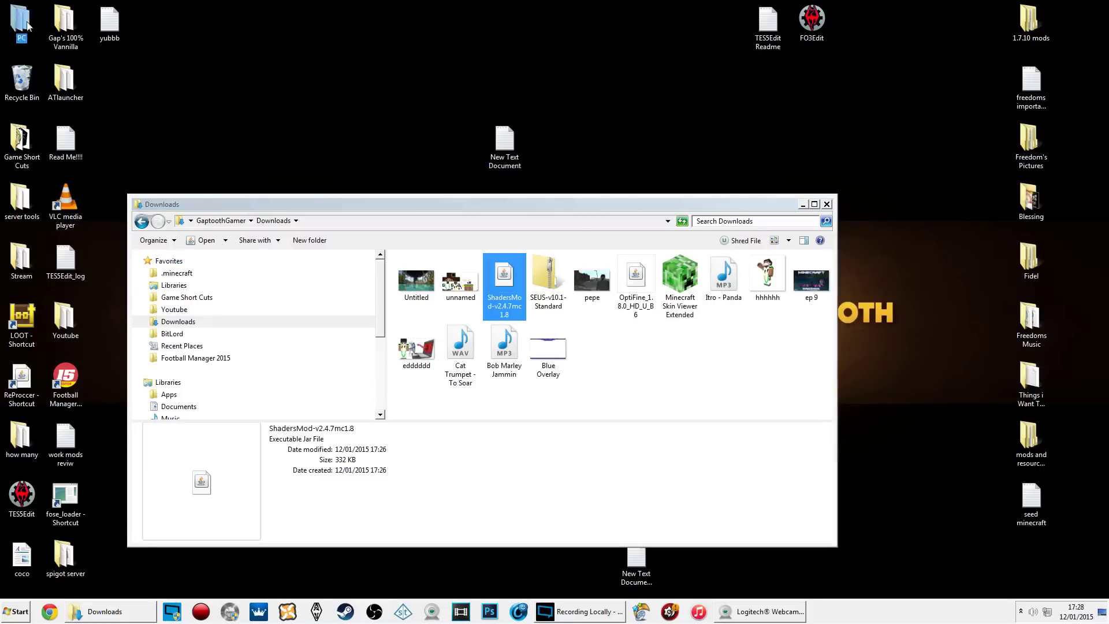
left_click_drag(372, 219, 834, 52)
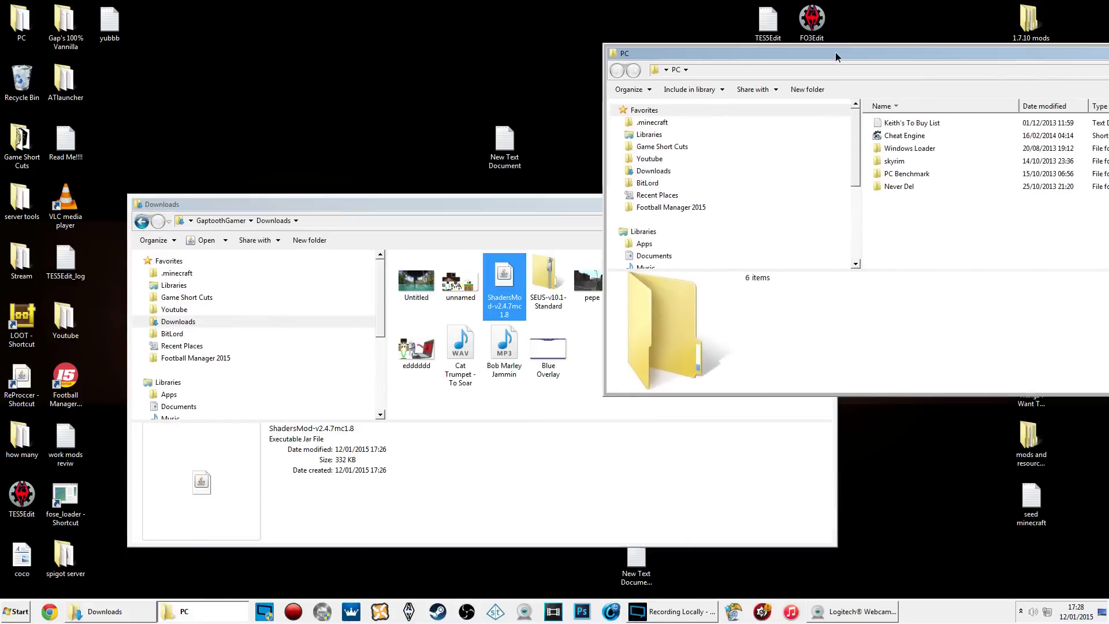
left_click(652, 123)
key("super")
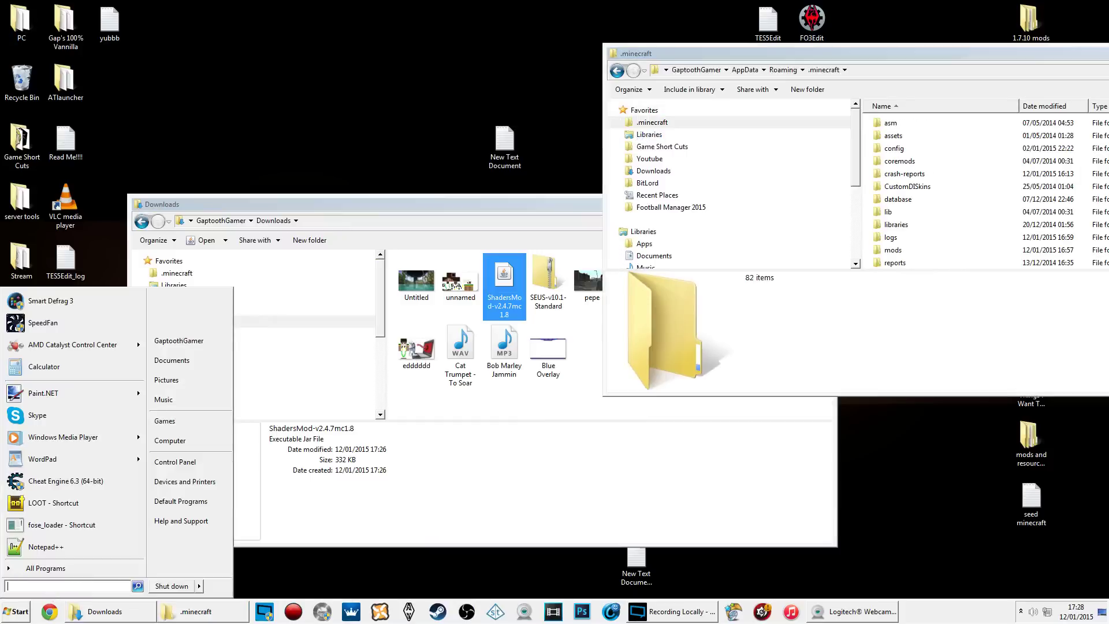
type("%a")
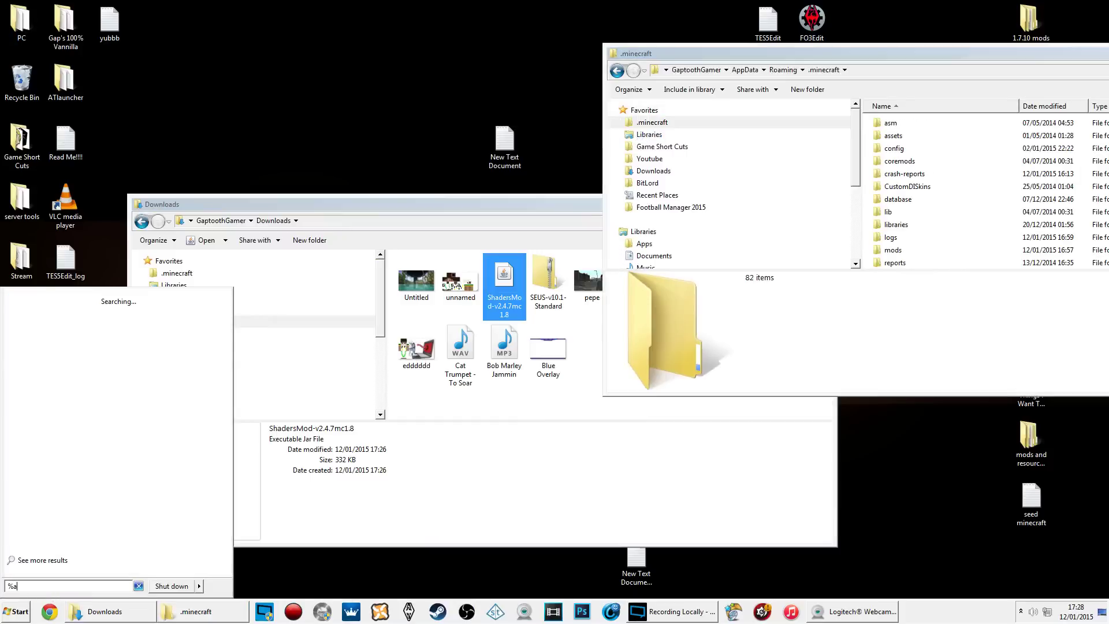
type("ppdata%")
key("Return")
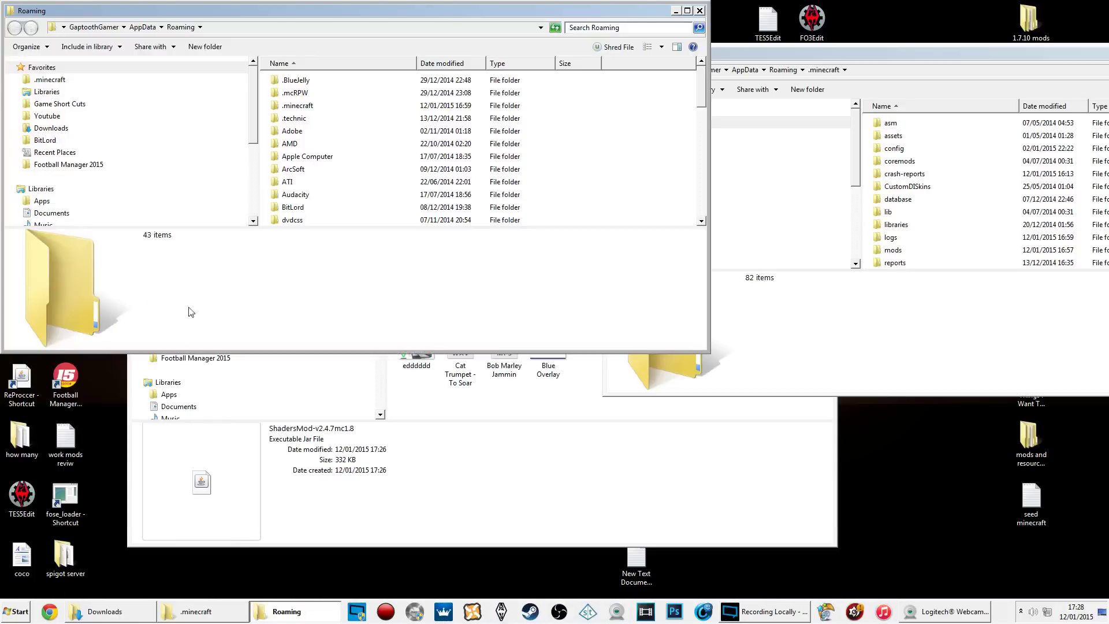
Open .minecraft's shaderpacks folder containing SEUS-v10.1-Standard, closing the duplicate .minecraft window
double_click(311, 106)
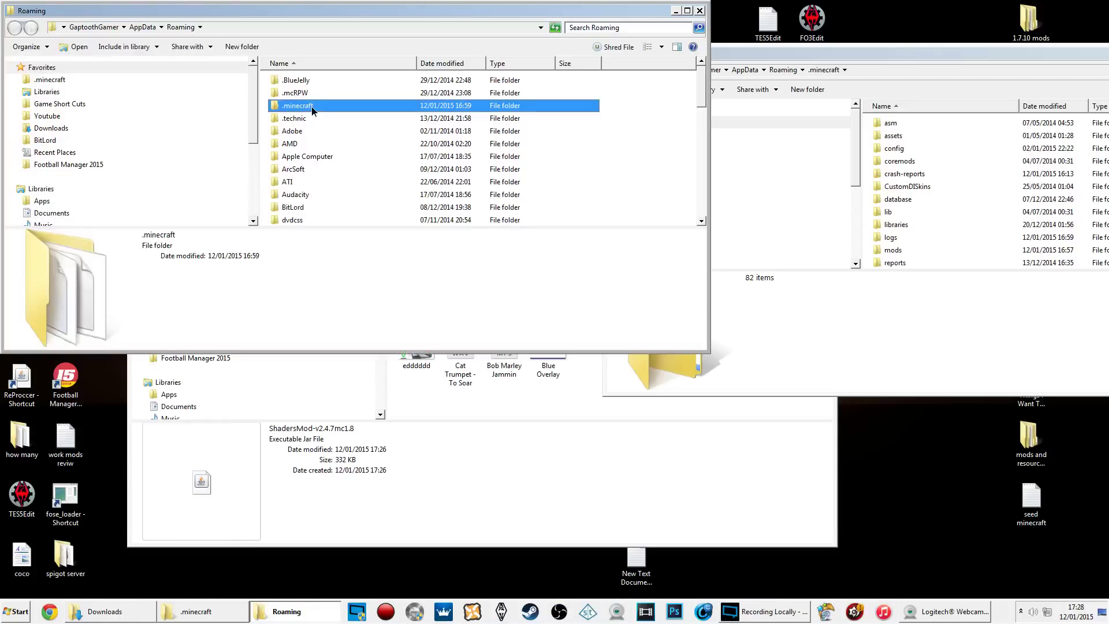
scroll(324, 136, "down", 1)
scroll(335, 178, "down", 2)
scroll(335, 178, "up", 2)
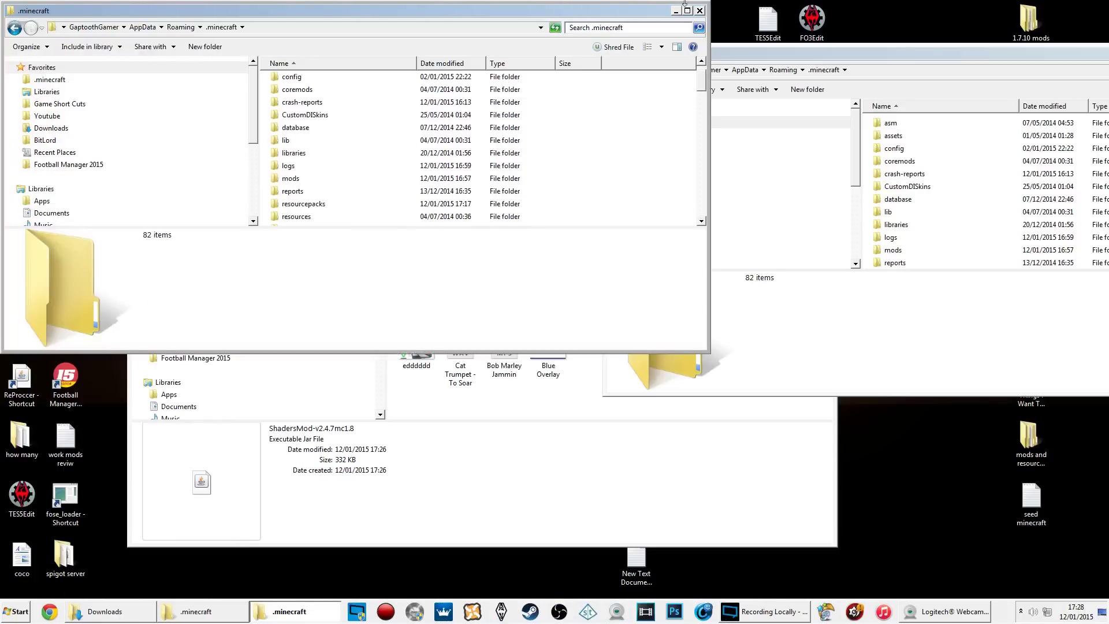
left_click(713, 8)
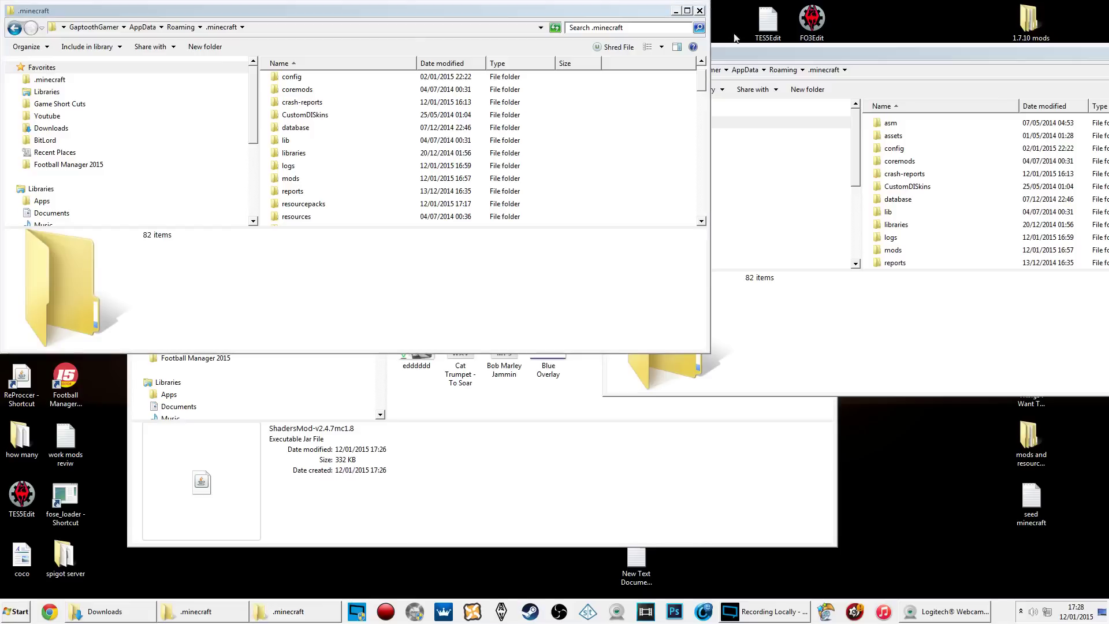
left_click(700, 11)
left_click(937, 251)
scroll(937, 253, "down", 3)
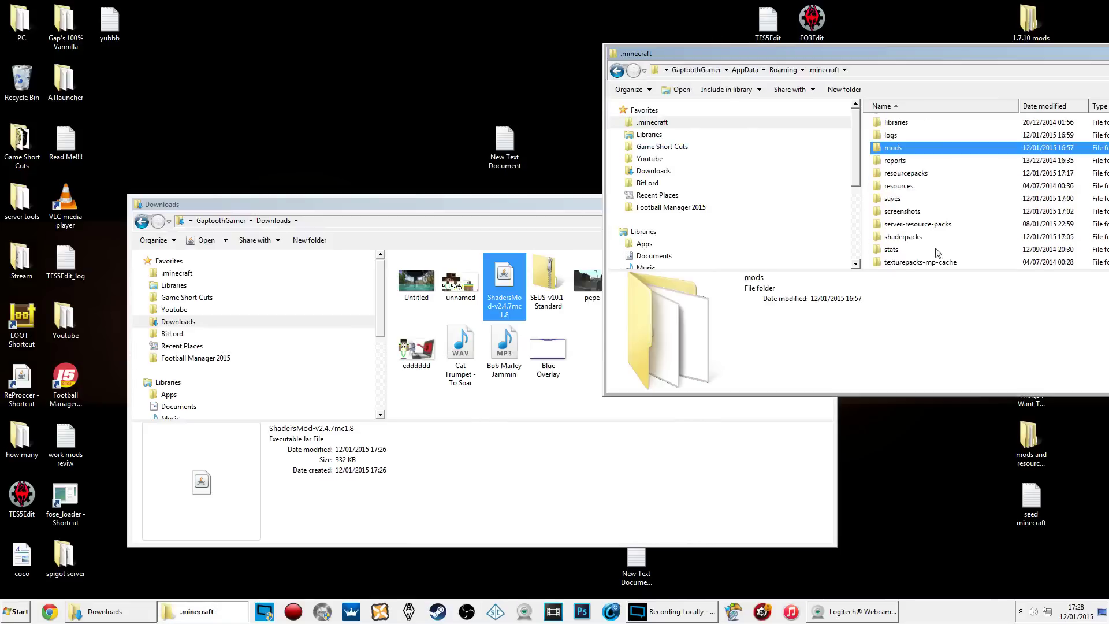
scroll(918, 205, "down", 2)
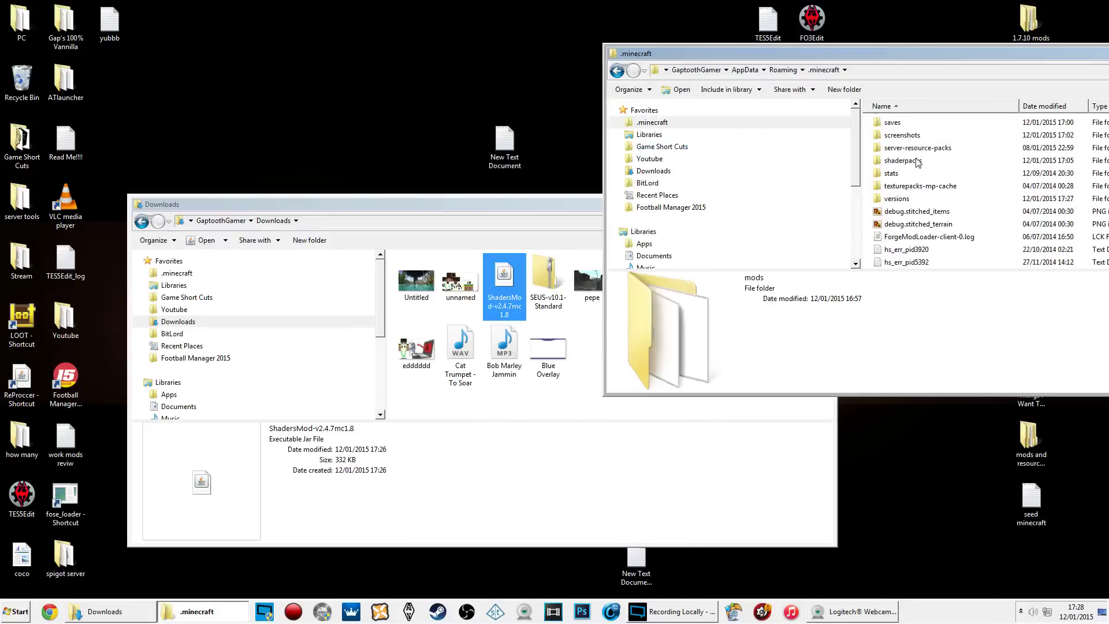
double_click(903, 160)
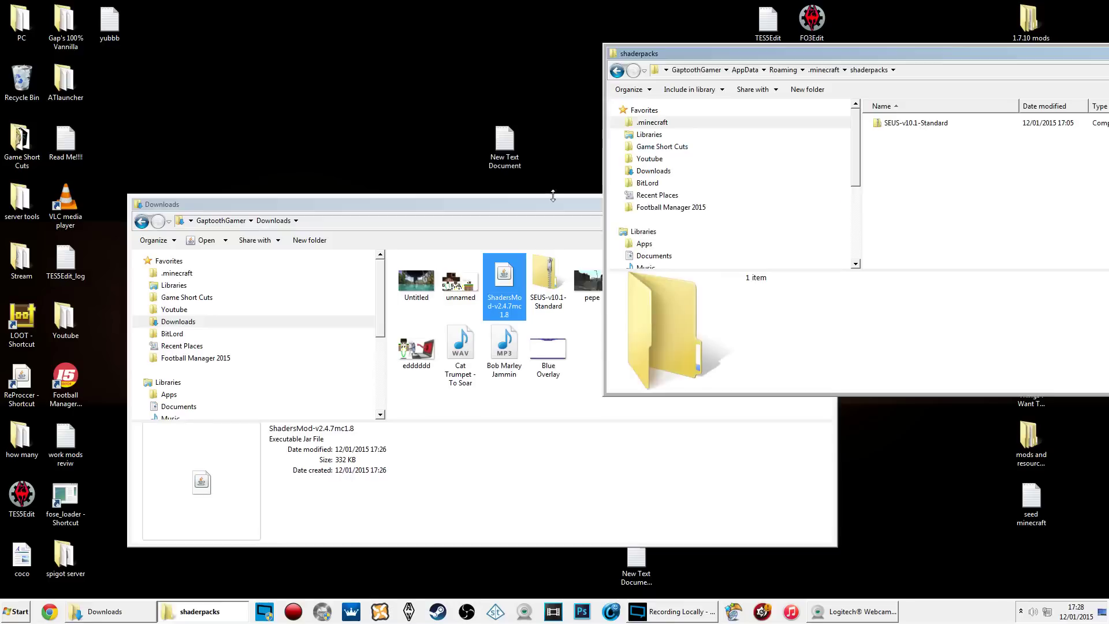
Delete the SEUS zip, OptiFine jar and ShadersMod jar from Downloads, then close Downloads
left_click_drag(552, 197, 553, 198)
left_click(533, 279)
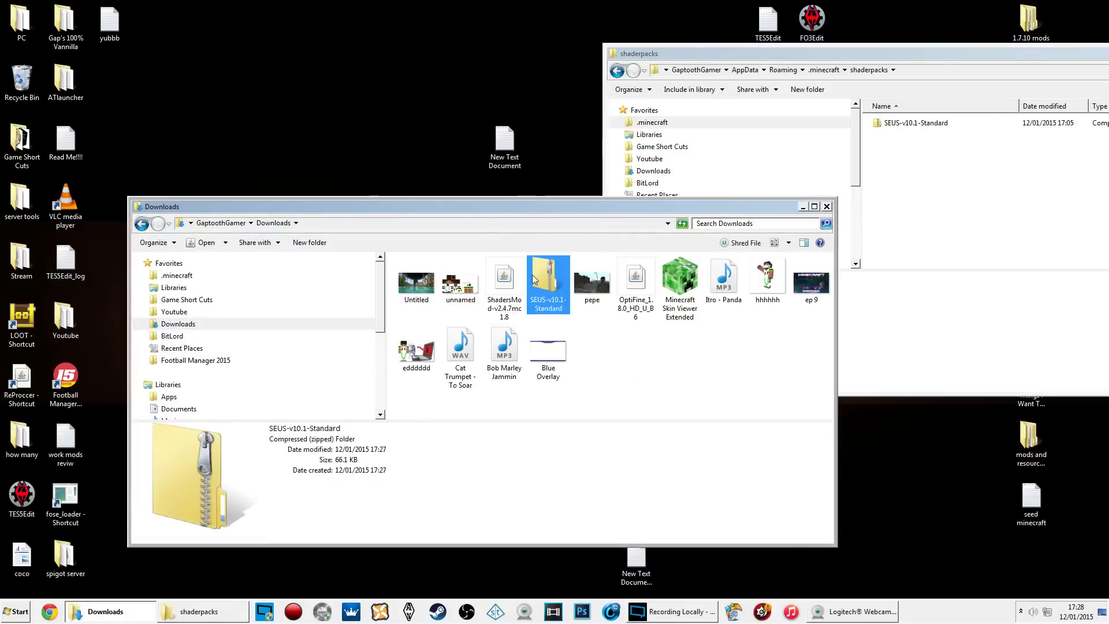
left_click(642, 292, "ctrl")
left_click(504, 286, "ctrl")
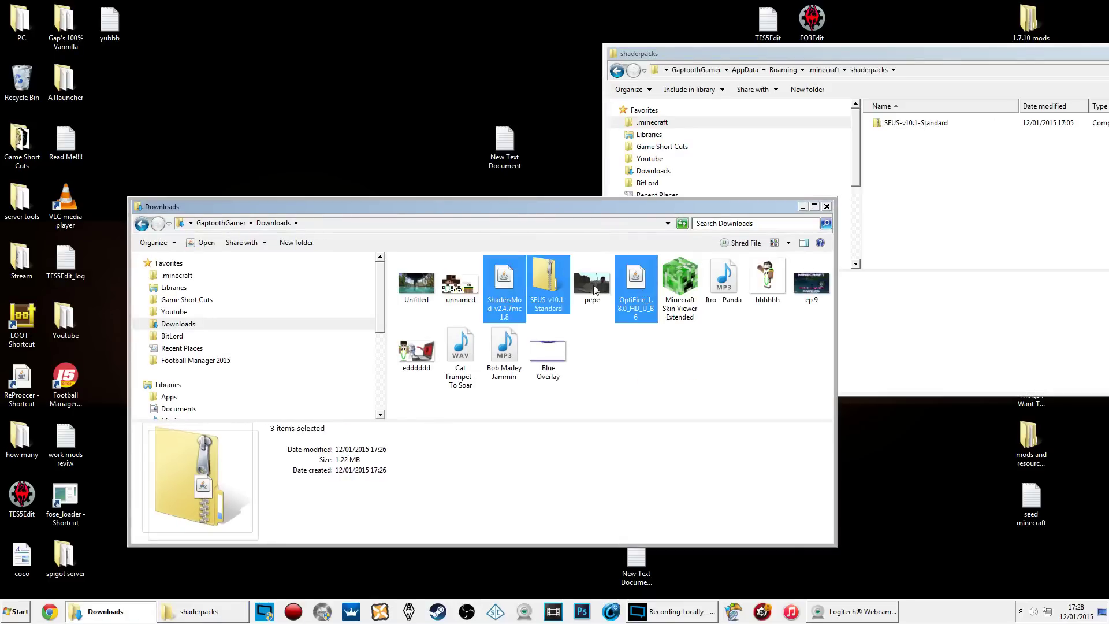
key("Delete")
left_click(595, 318)
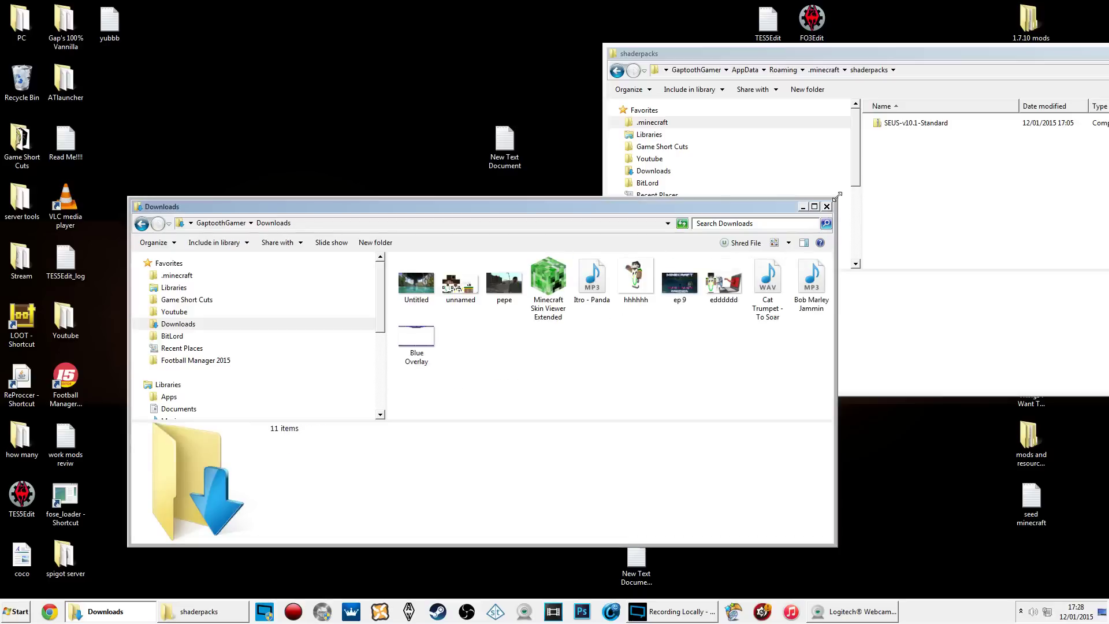
left_click(827, 206)
left_click_drag(918, 63, 691, 152)
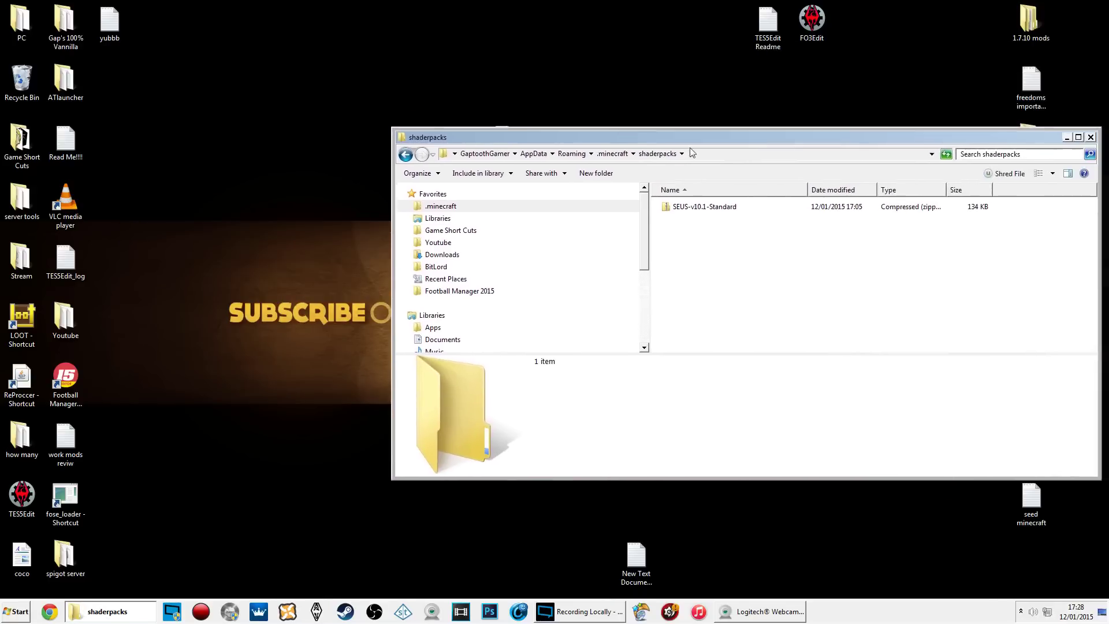
Start Minecraft Launcher from the Game Short Cuts folder and close that folder
left_click(462, 231)
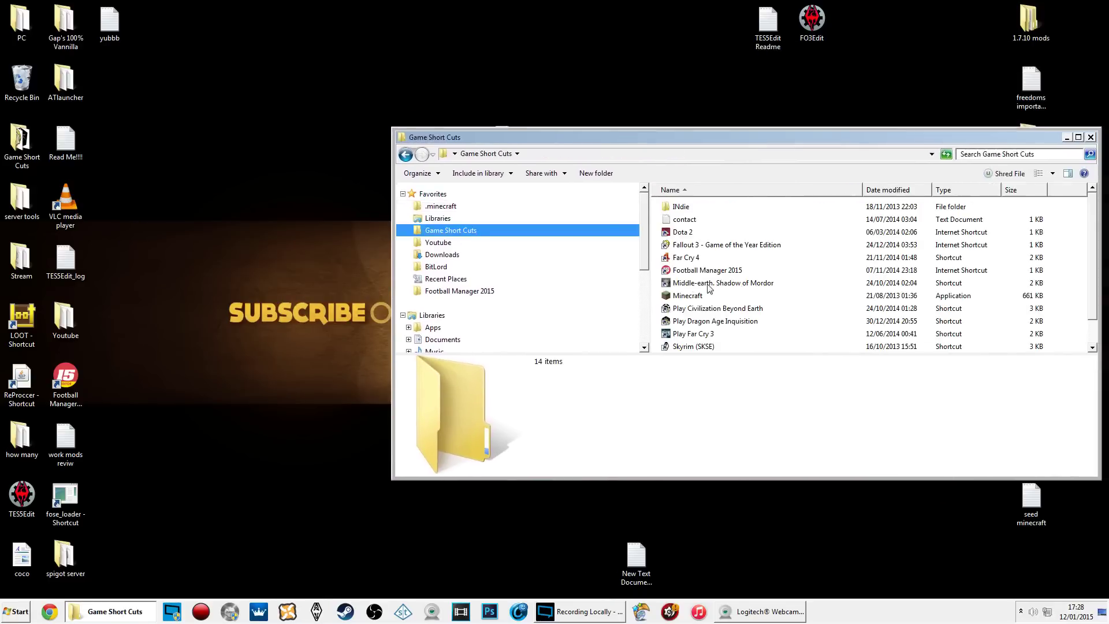
double_click(680, 298)
left_click(1087, 136)
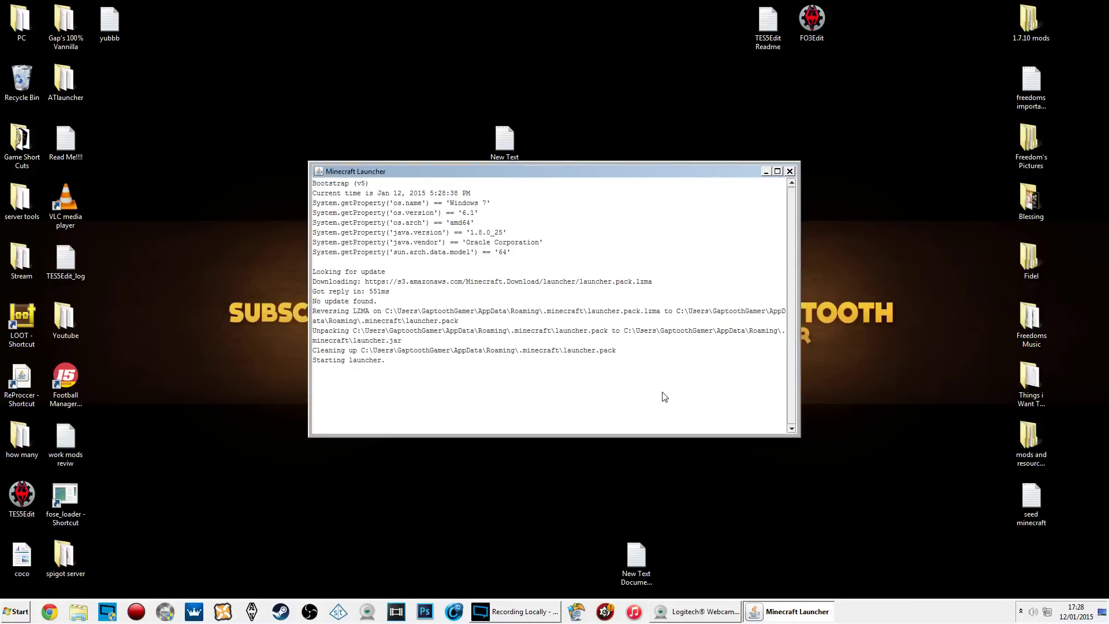
left_click(519, 609)
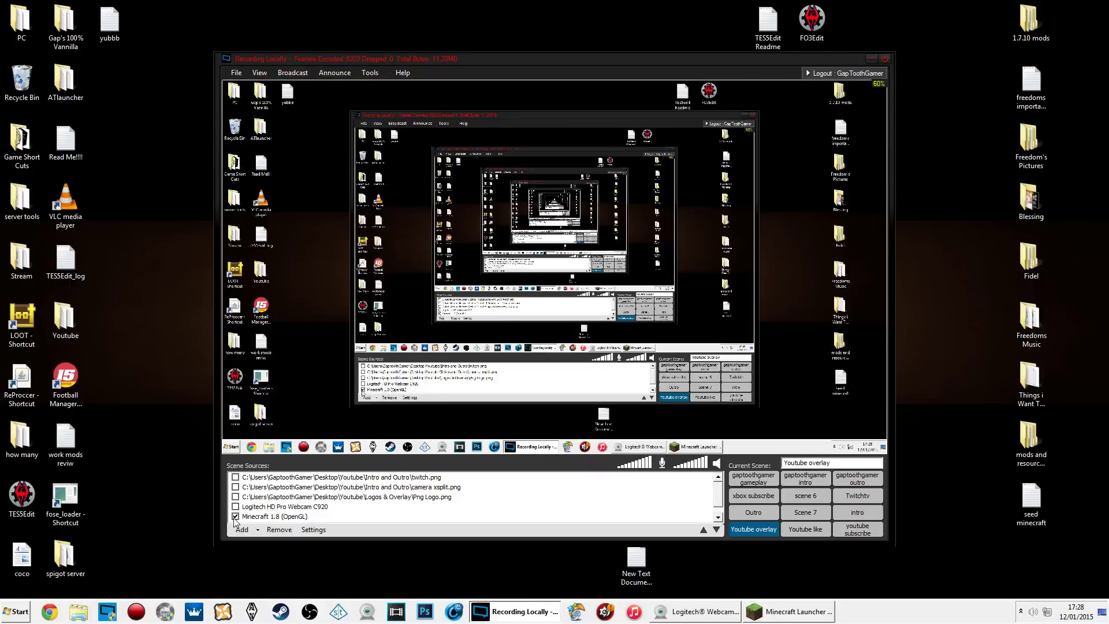
Change the 1.8-OptiFine-ShadersMod profile's JVM argument from -Xmx1G to -Xmx4G and save it
left_click(870, 61)
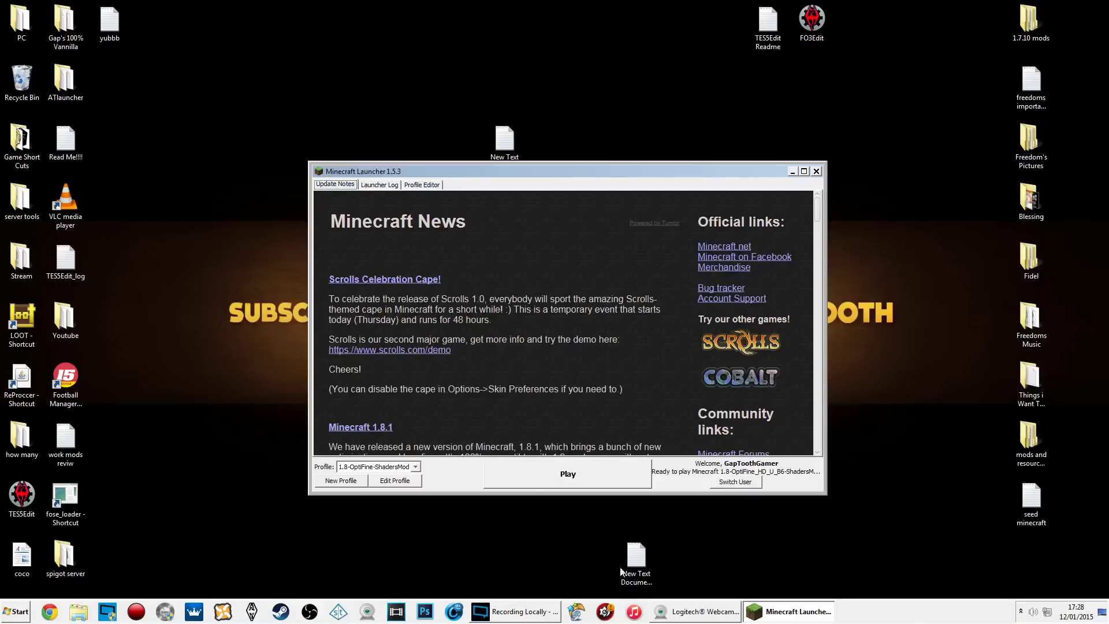
left_click(395, 481)
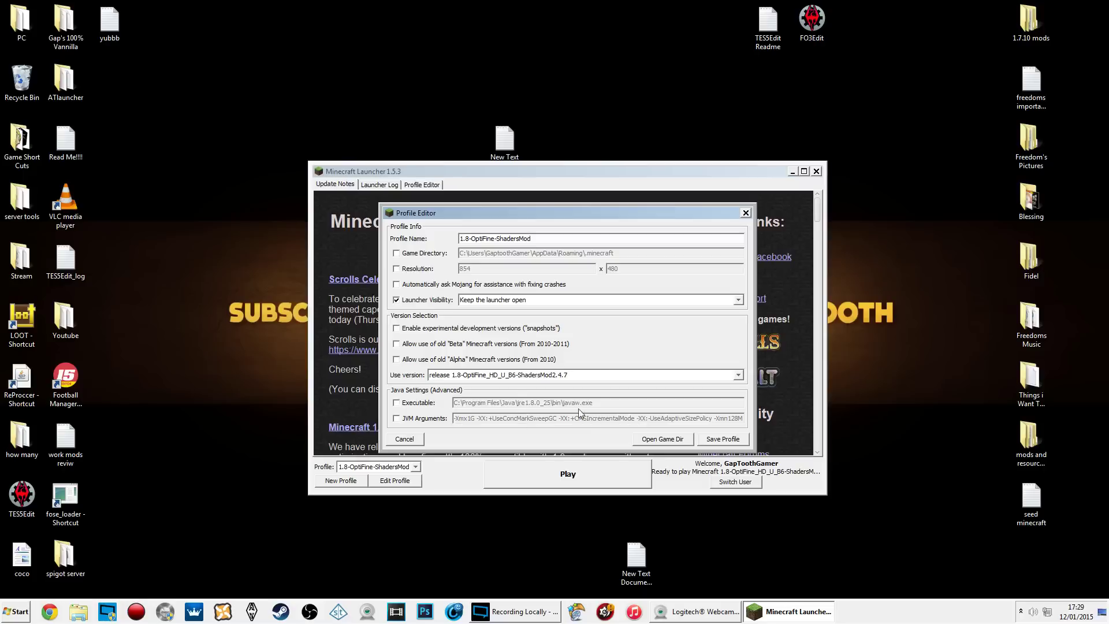
left_click(401, 418)
left_click(475, 418)
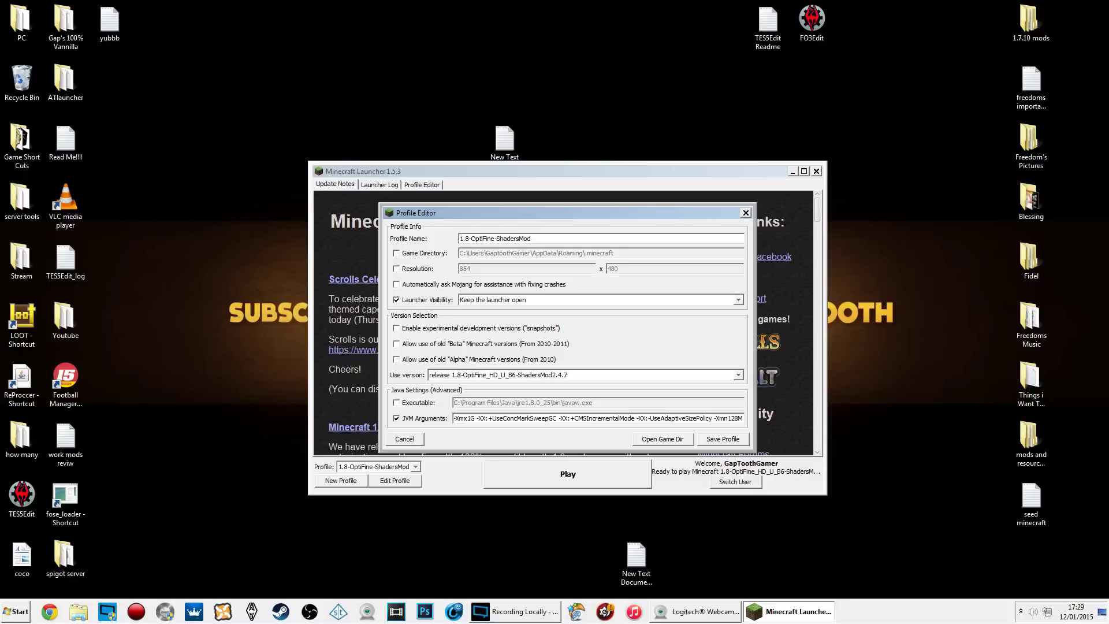
key("BackSpace")
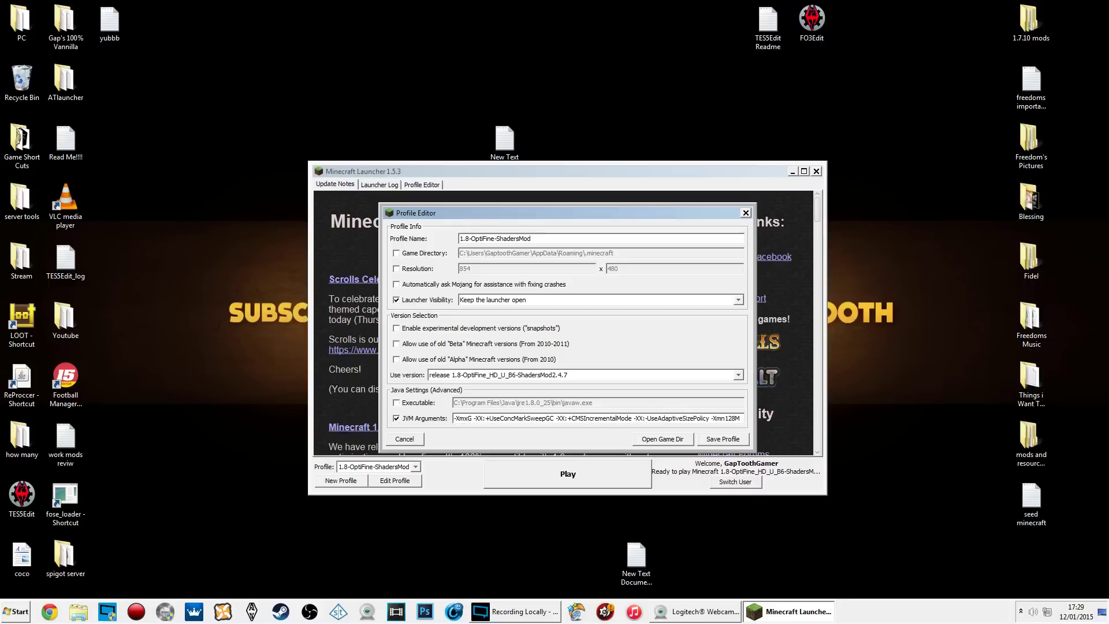
type("4")
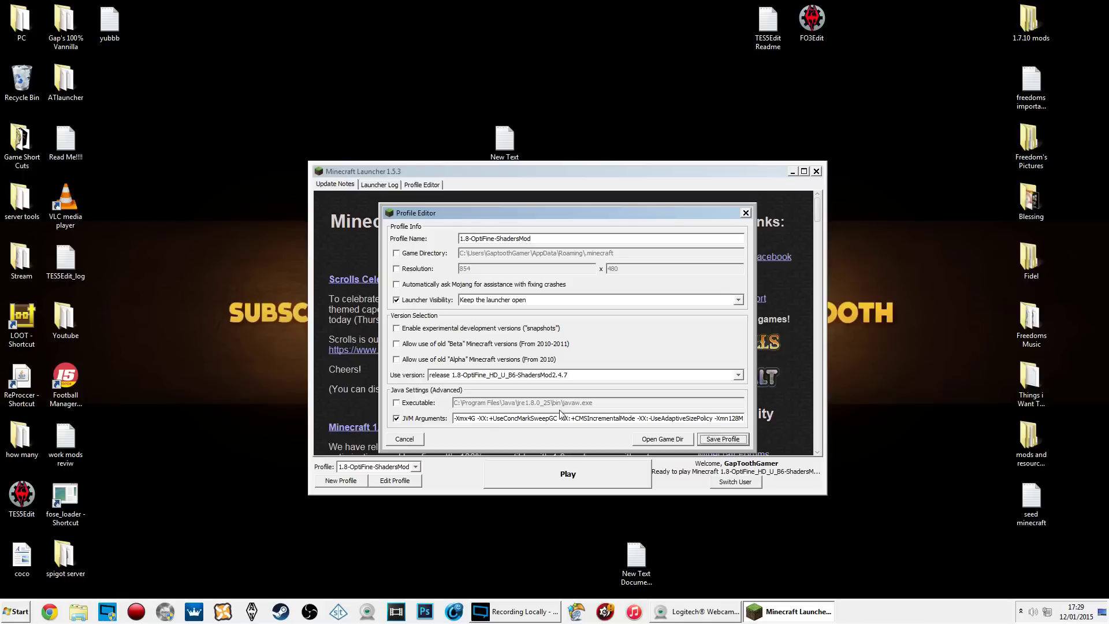
left_click_drag(583, 418, 743, 419)
left_click(732, 418)
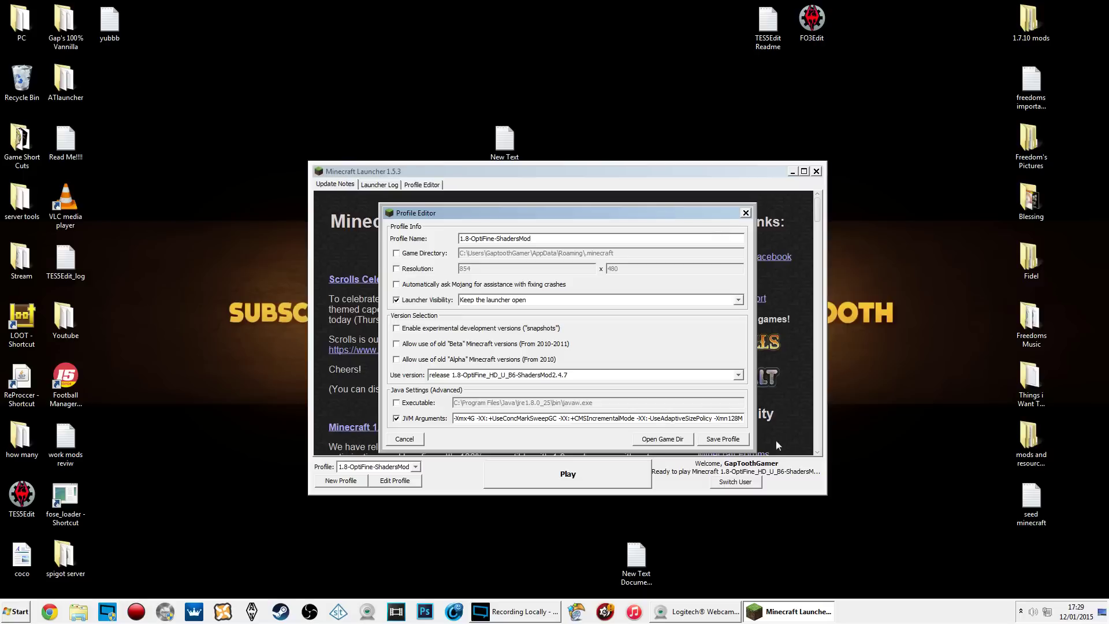
left_click(730, 438)
Launch the game and confirm SEUS-v10.1-Standard is the selected shader pack
left_click(623, 471)
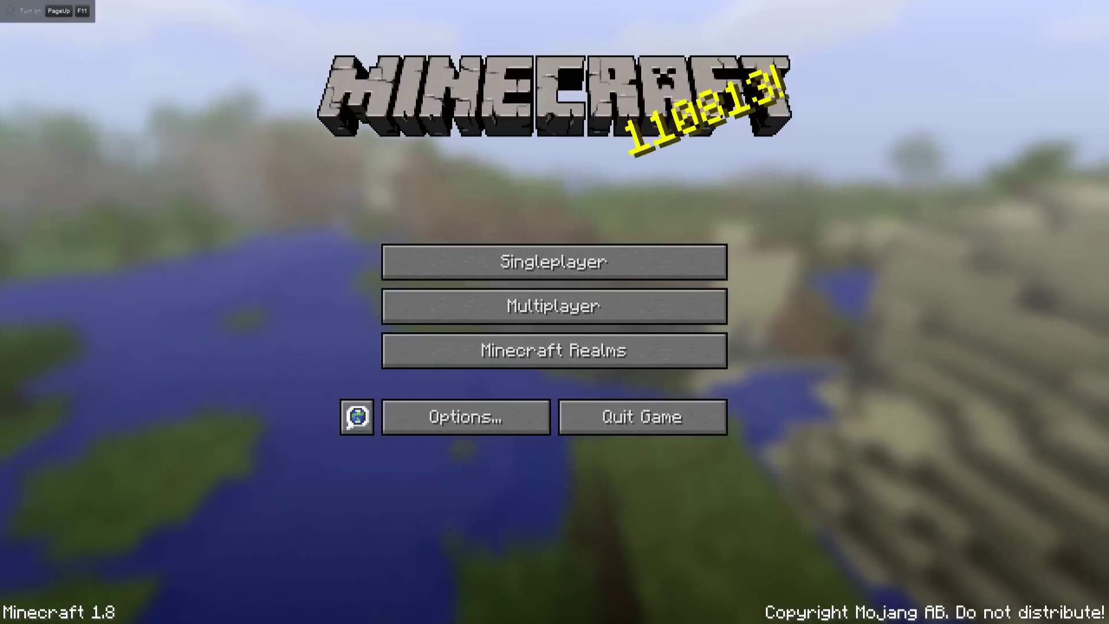
left_click(486, 418)
left_click(470, 341)
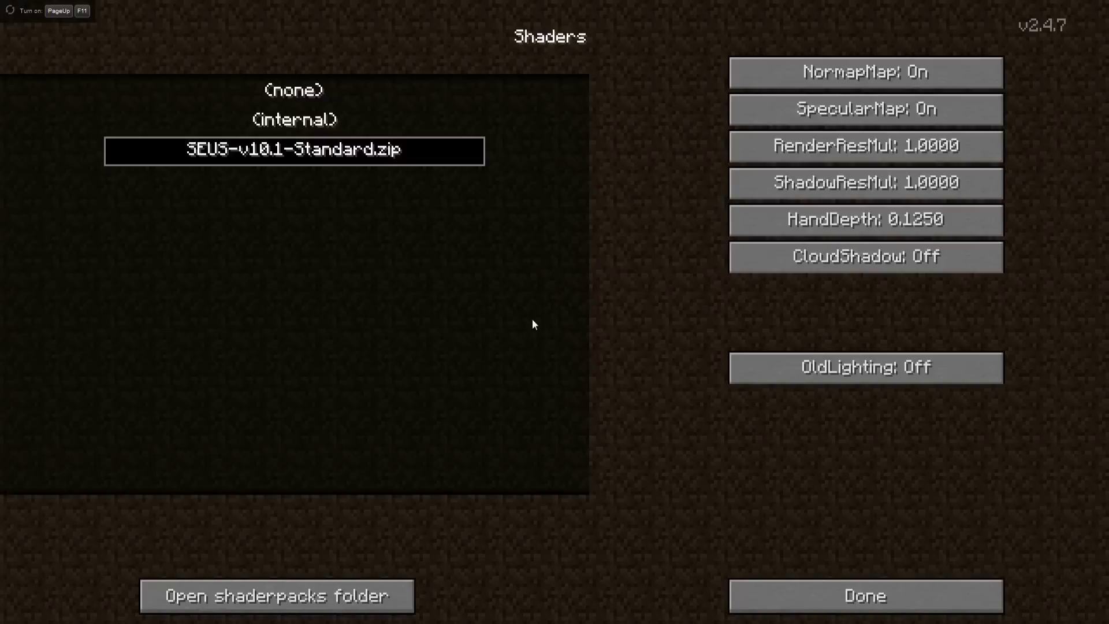
left_click(837, 596)
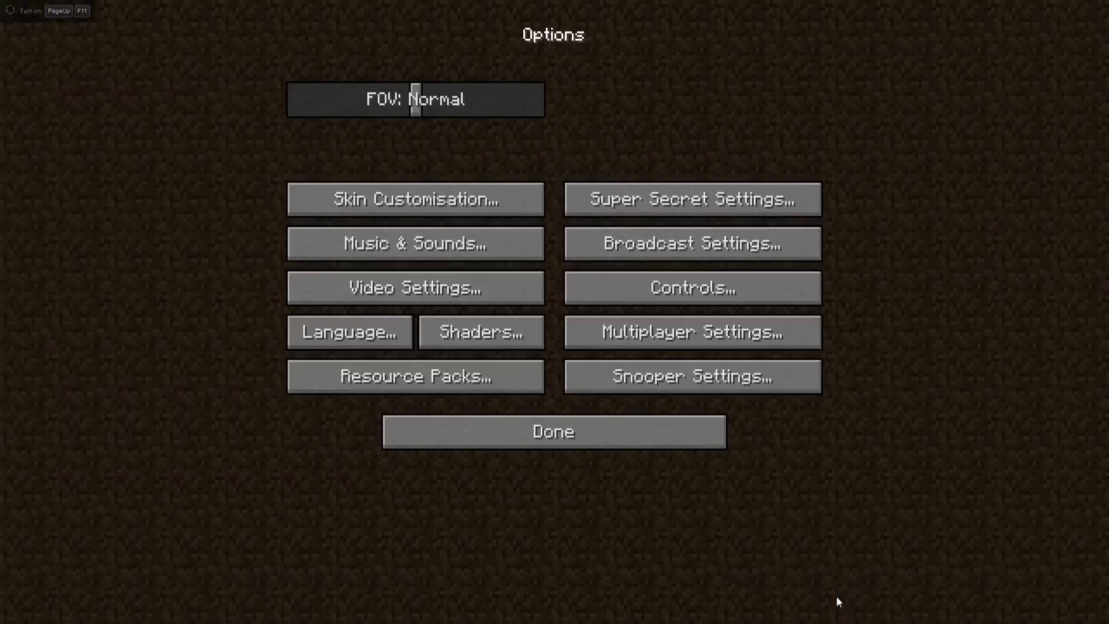
Set render distance to 16 Far, then select the top world in the singleplayer list
left_click(392, 329)
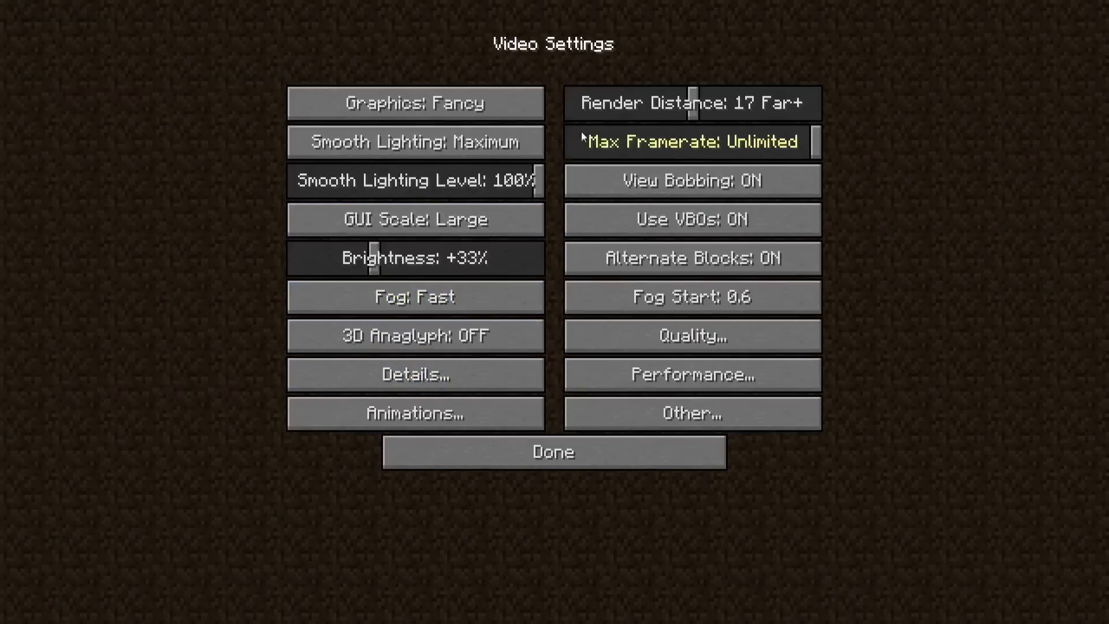
mouse_move(689, 109)
left_mouse_down()
mouse_move(667, 113)
mouse_move(711, 117)
mouse_move(684, 120)
left_mouse_up()
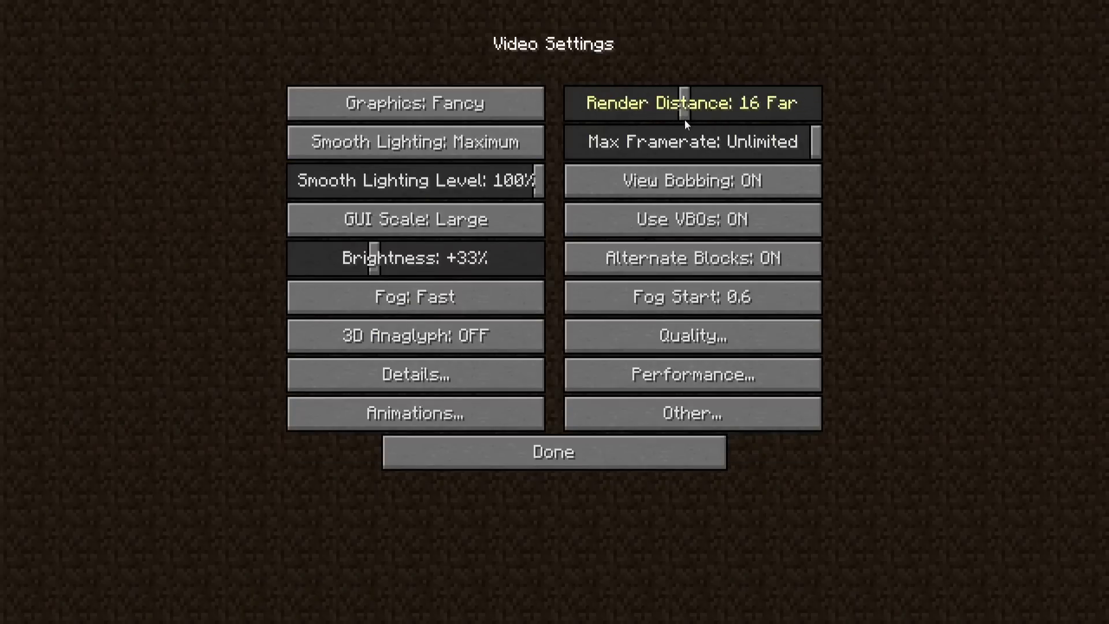
left_click(629, 443)
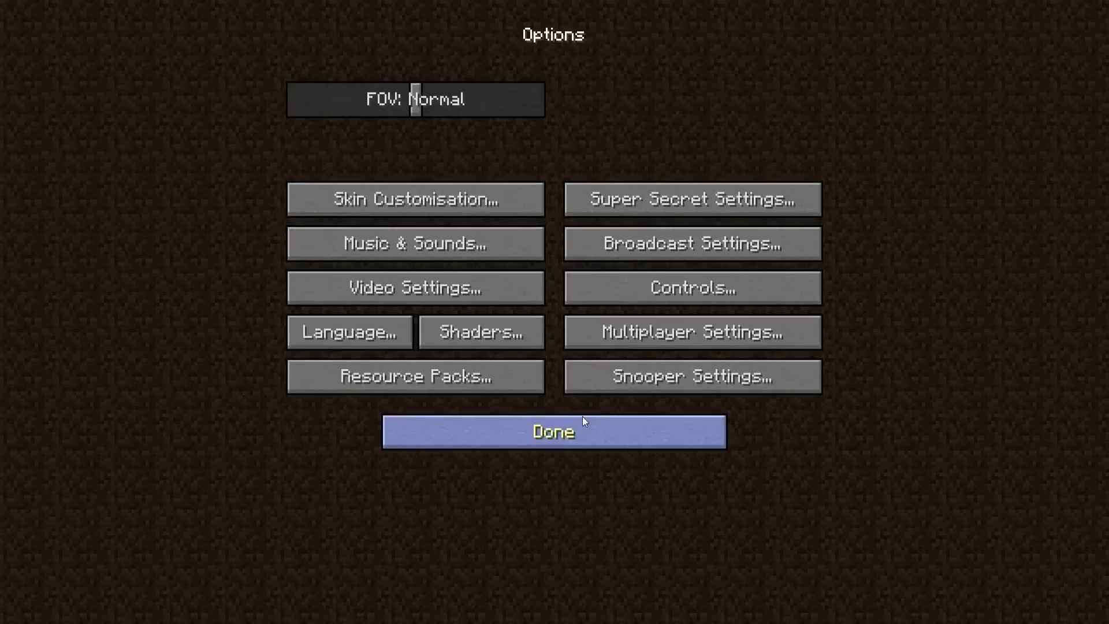
left_click(582, 427)
left_click(616, 255)
left_click(558, 95)
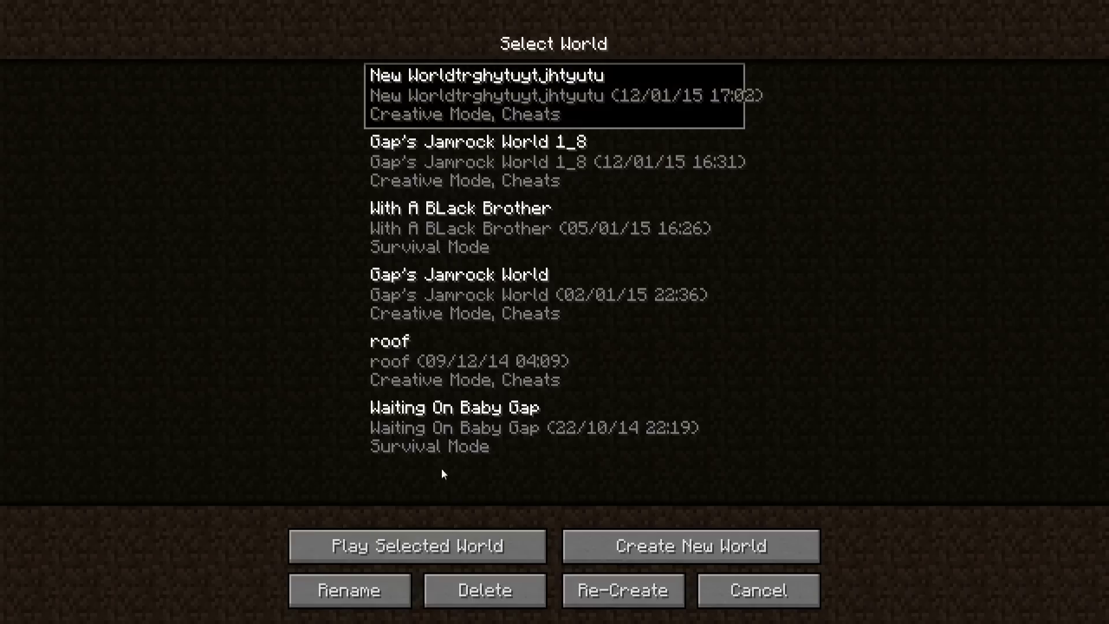
Load the top creative world, walk toward the swamp trees, fly above them, then open Options
left_click(432, 540)
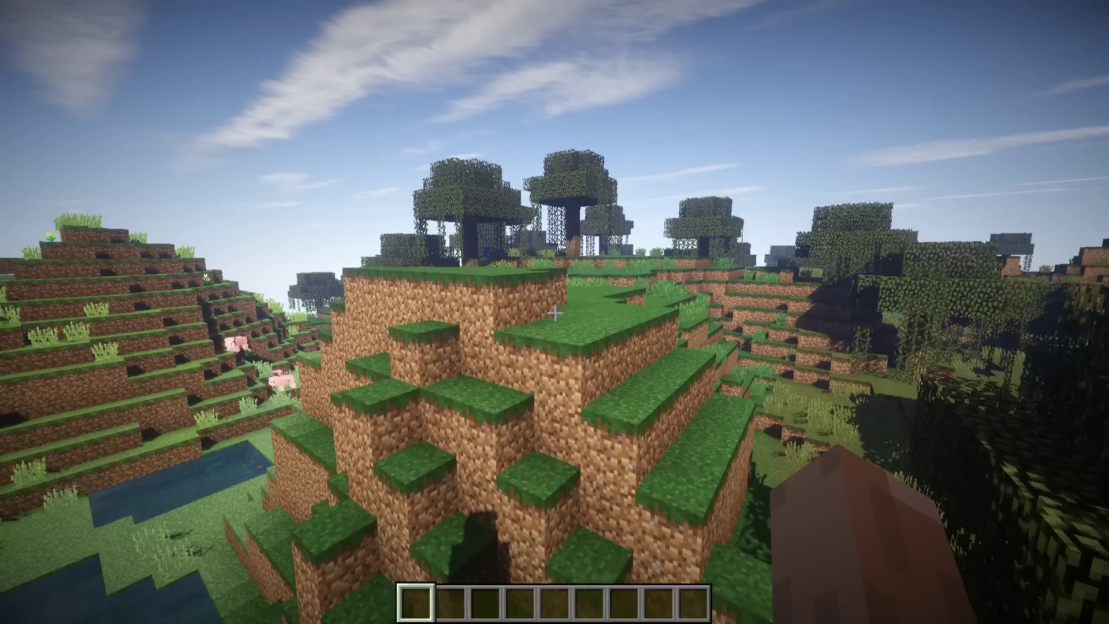
key("w")
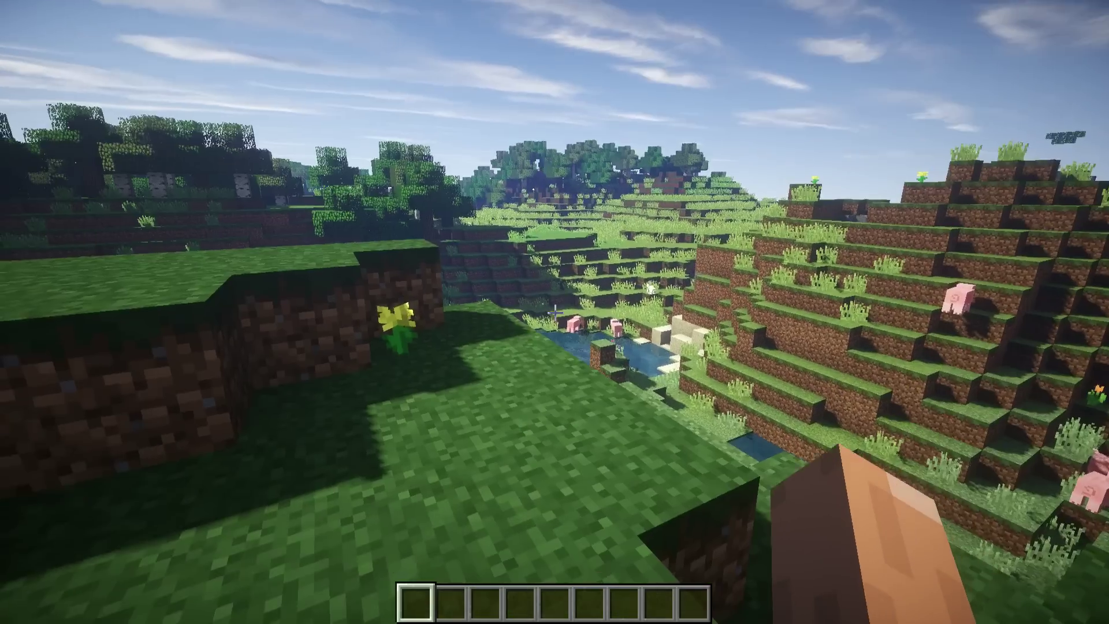
key("F3")
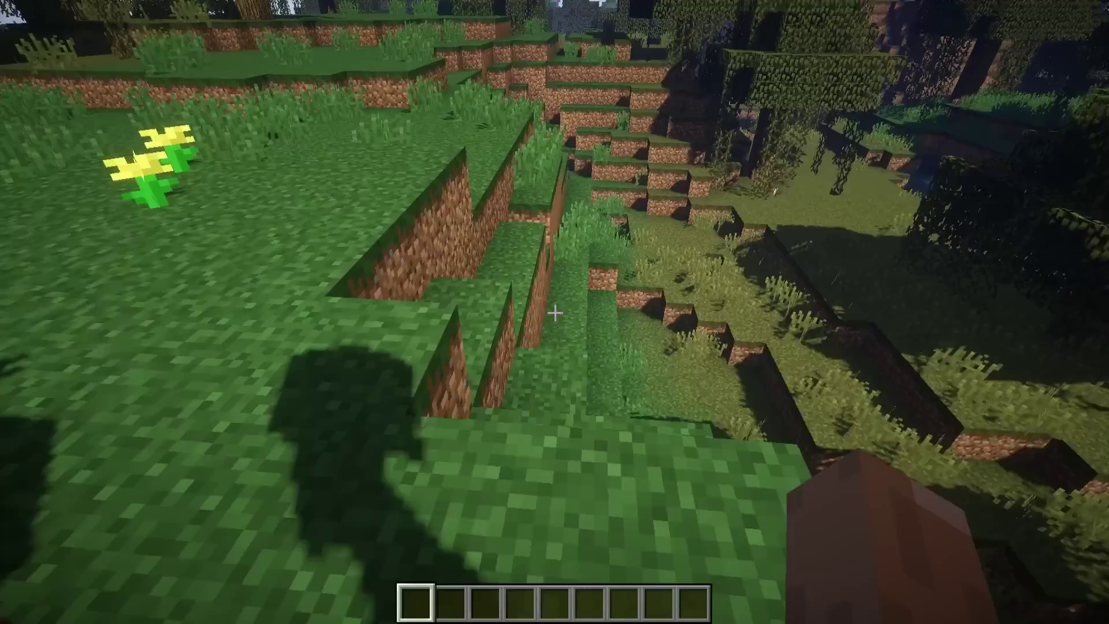
key("w")
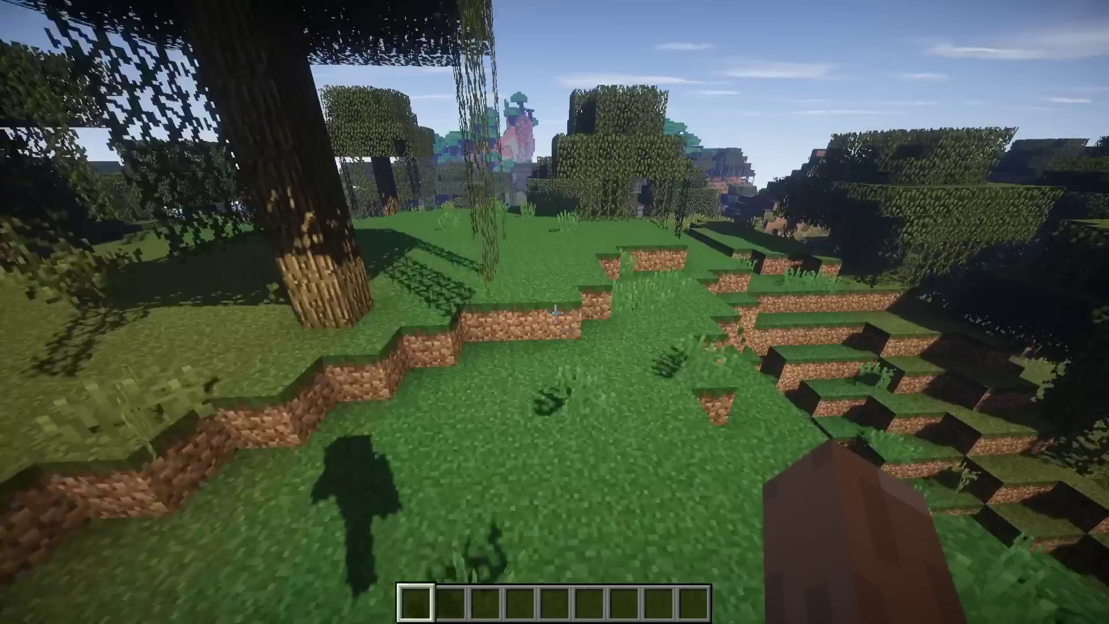
key("space")
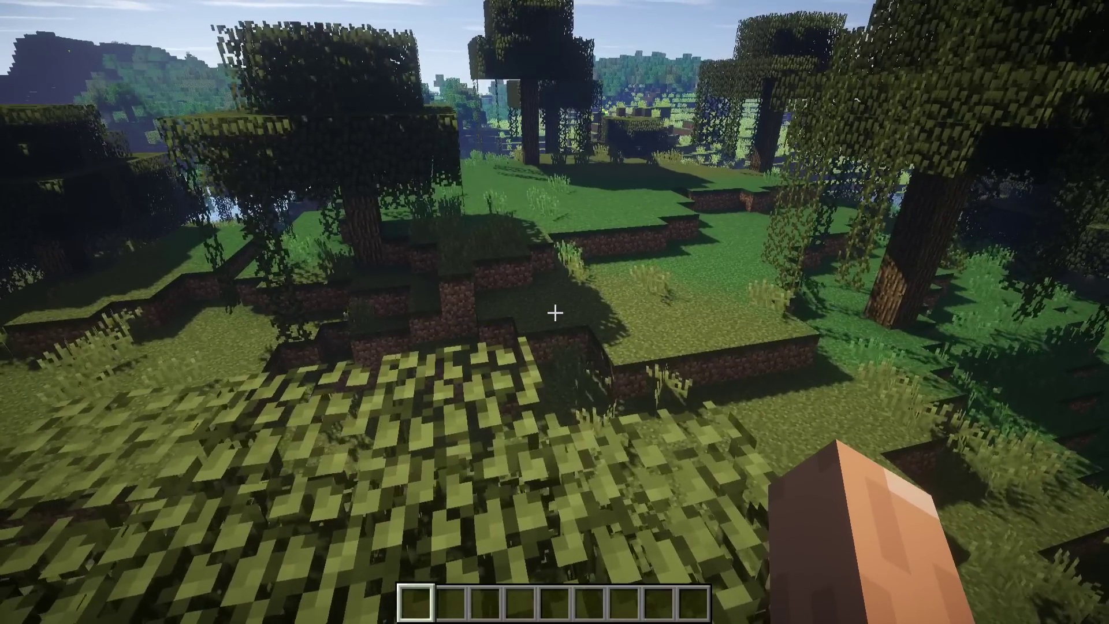
key("Escape")
left_click(523, 322)
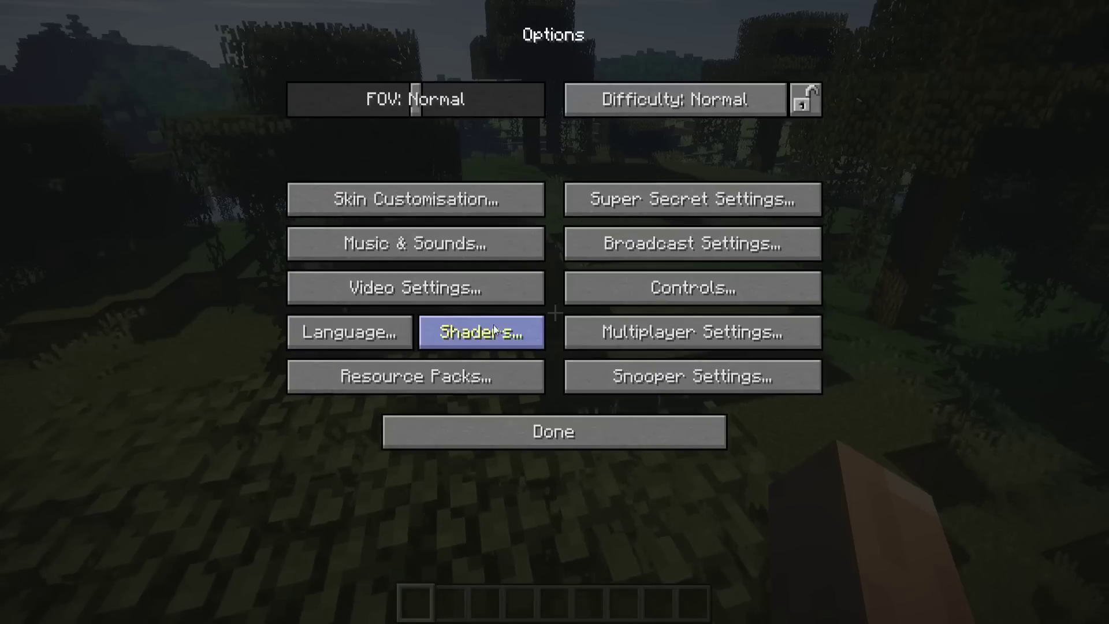
Close Options and choose Save and Quit to Title to leave the world
left_click(542, 432)
left_click(612, 376)
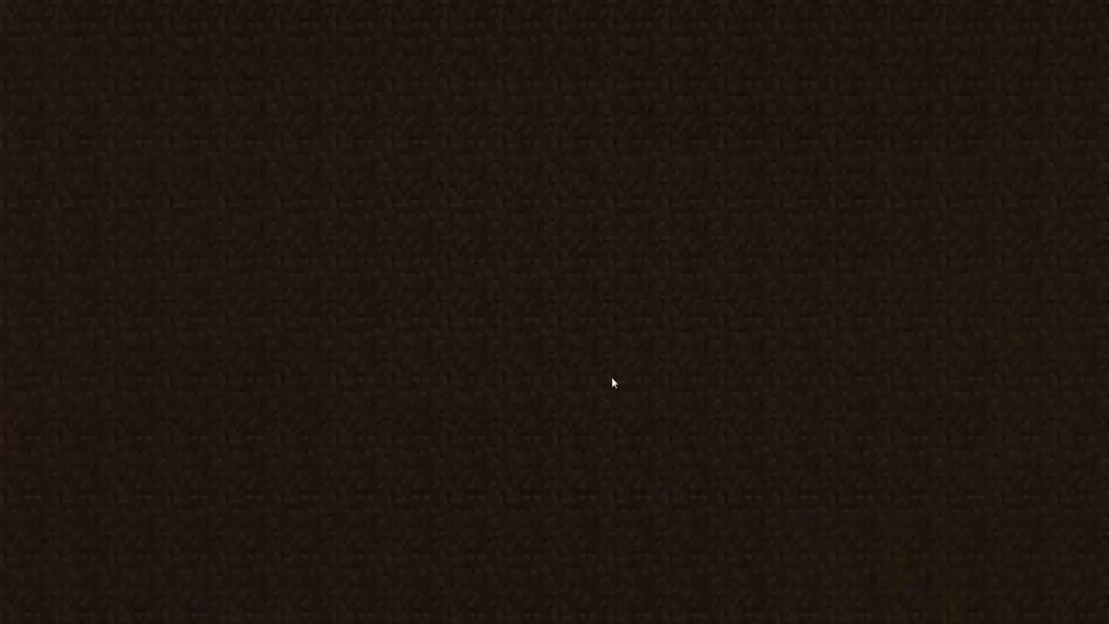